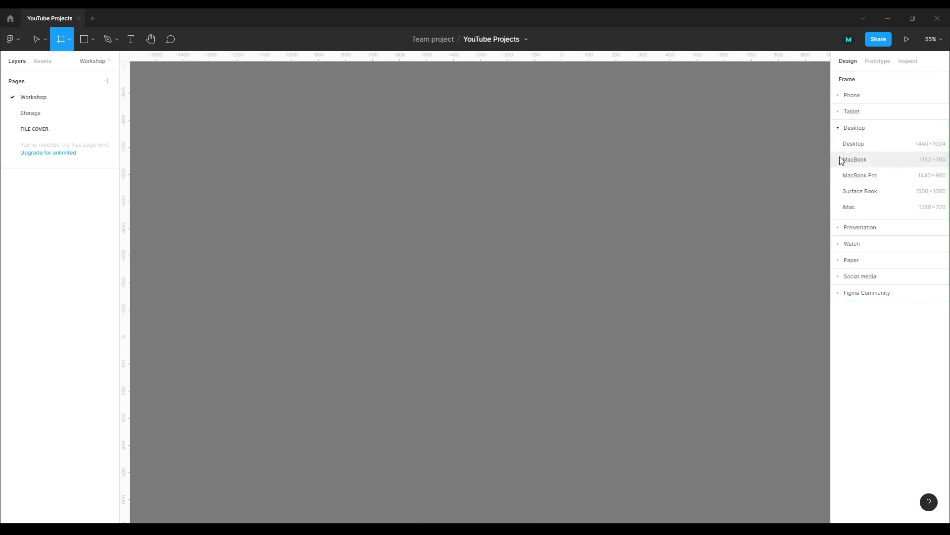
Create a 1440 × 1024 Desktop frame and paste the copied logo near the frame's upper-left corner.
left_click(867, 143)
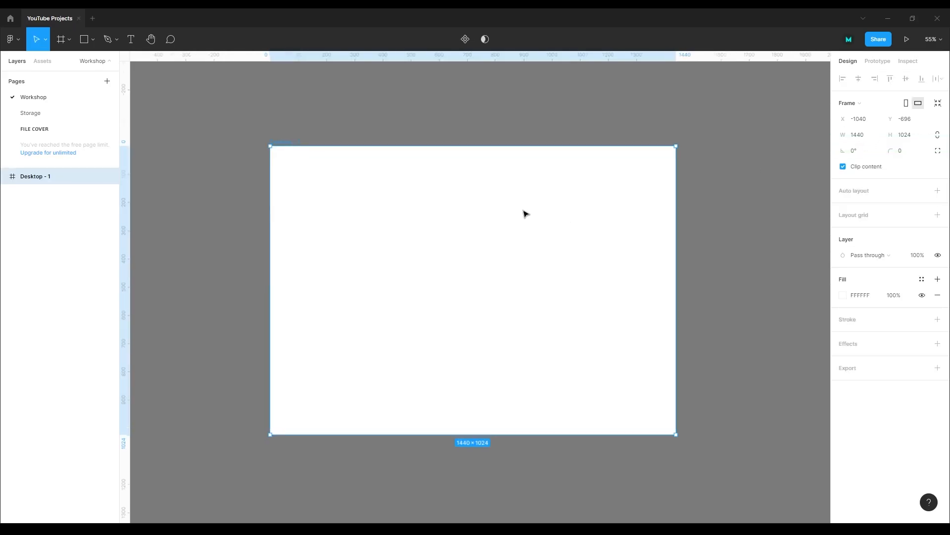
scroll(525, 214, "up", 1)
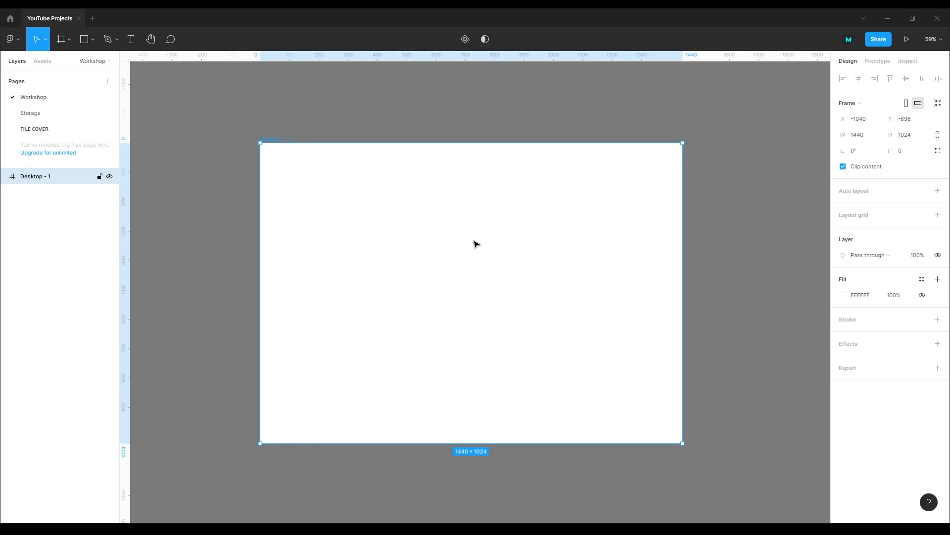
scroll(476, 242, "down", 1)
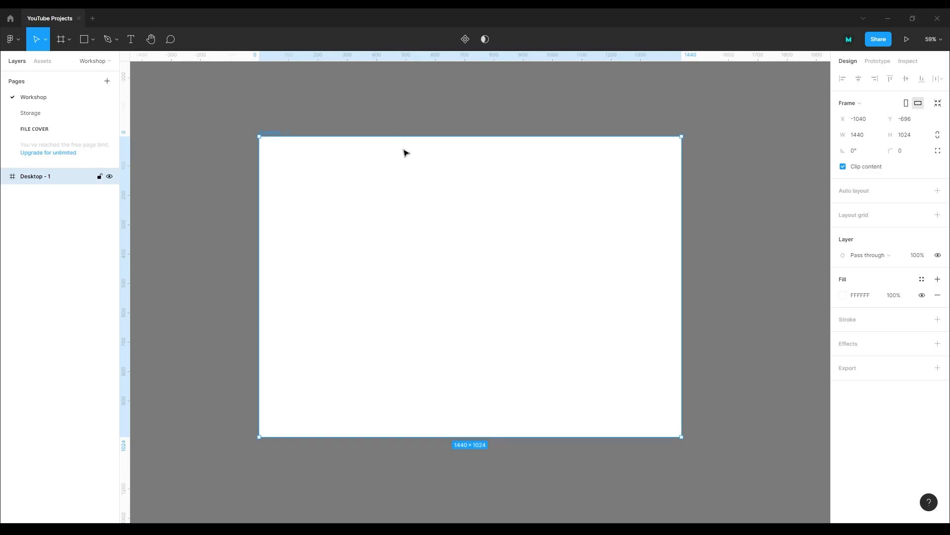
key("ctrl+v")
left_click_drag(350, 205, 307, 192)
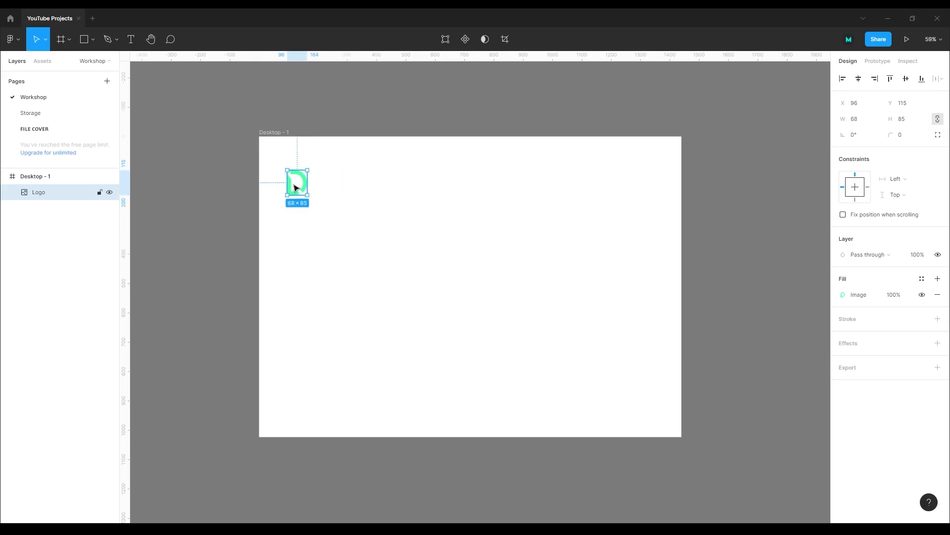
Set the desktop frame's fill colour to hex 272727.
key("Escape")
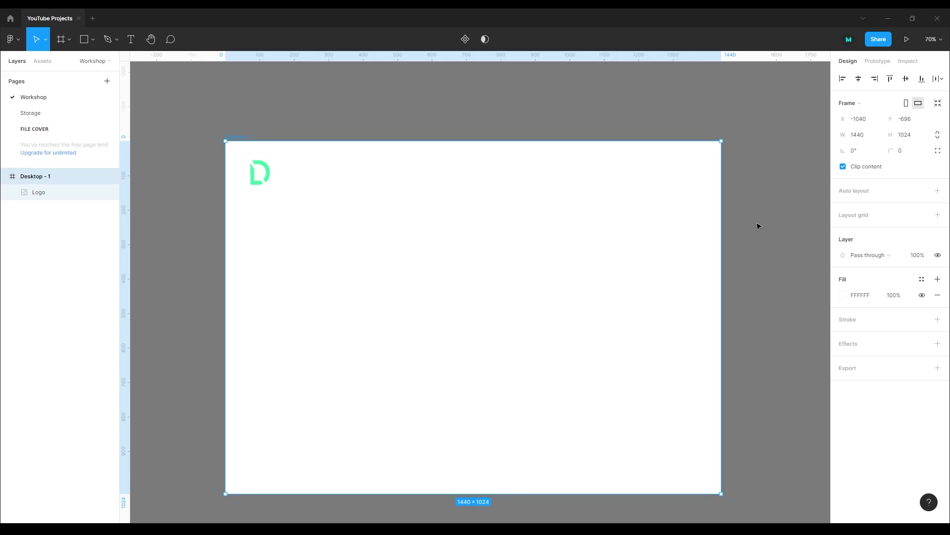
left_click(860, 296)
type("27")
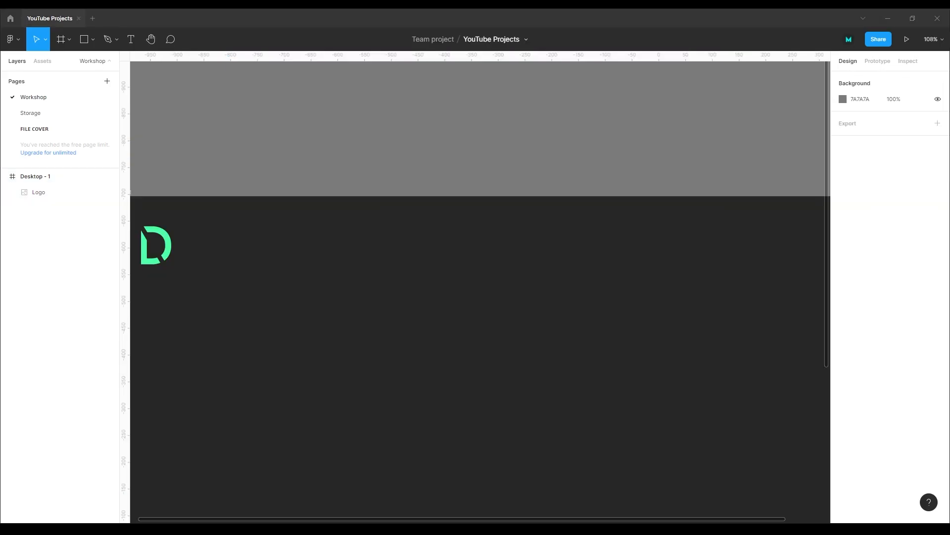
Add a text label reading "Home" in the header area, beside the logo.
left_click(133, 43)
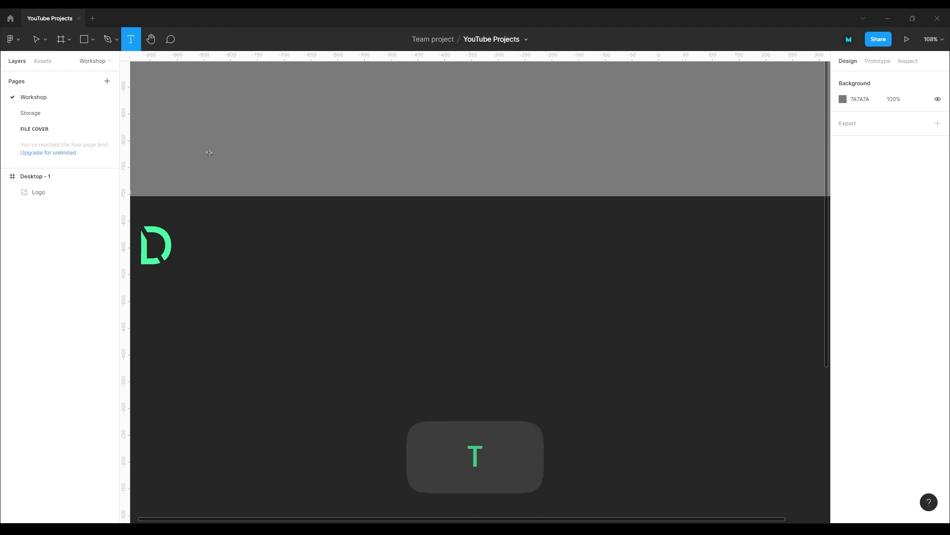
left_click(314, 267)
type("Home")
key("Escape")
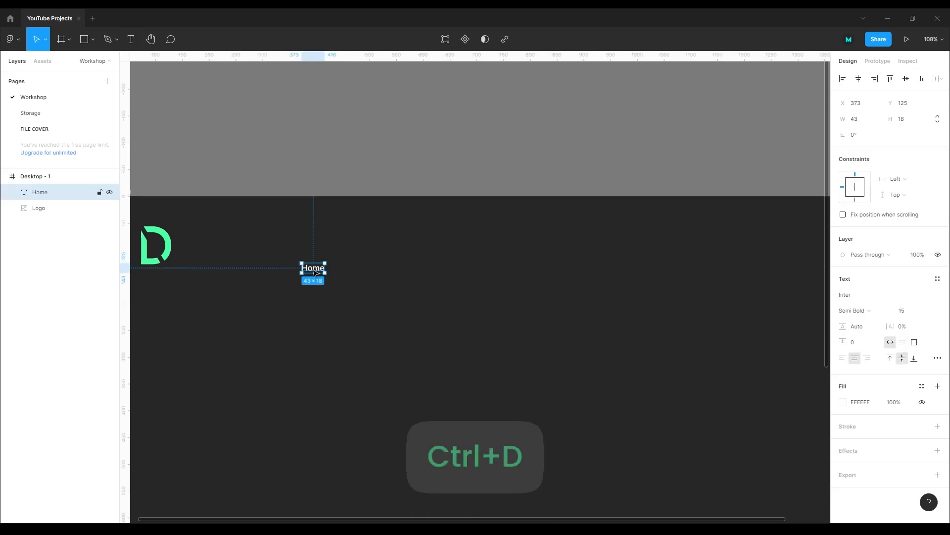
Duplicate the Home label to X 454 and repeat the offset copy to form a row of five labels.
key("ctrl+d")
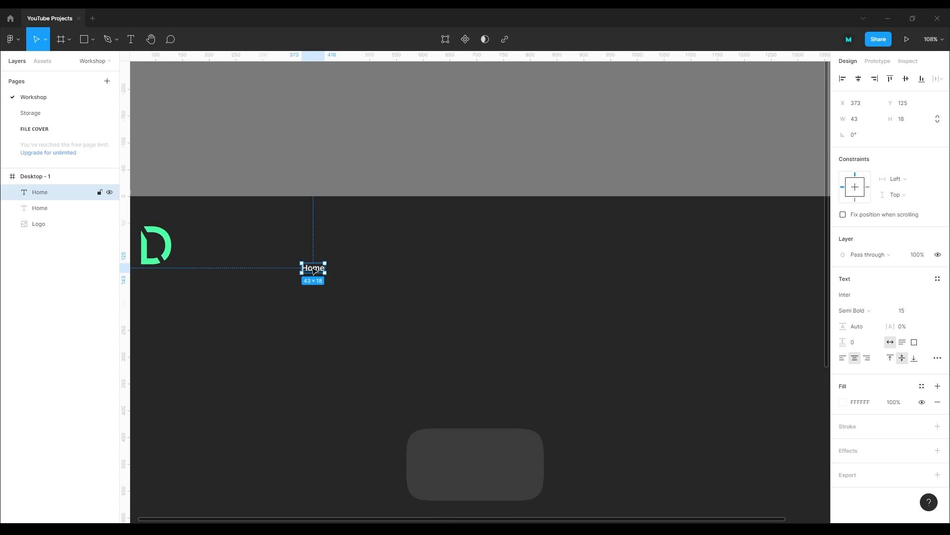
left_click_drag(314, 269, 357, 273)
key("ctrl+d")
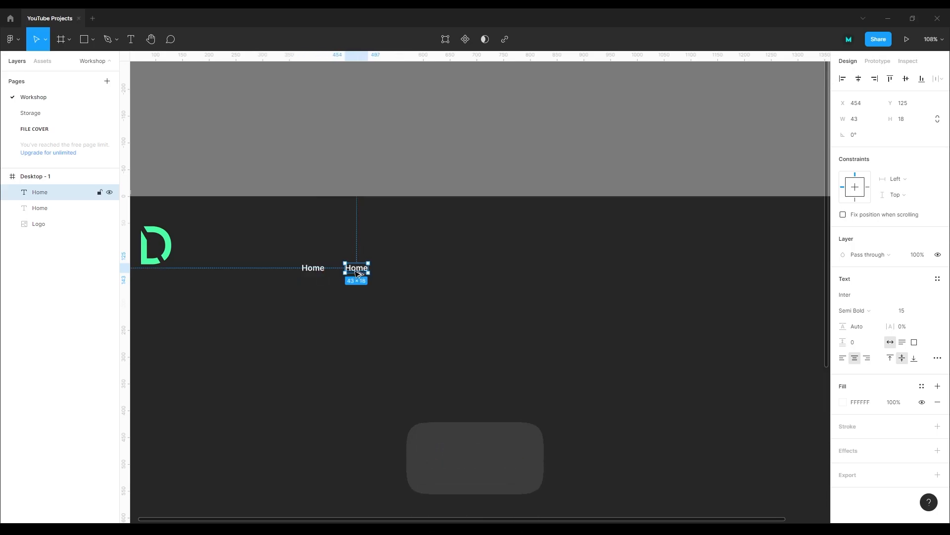
key("ctrl+d")
key("ctrl+d")
key("ctrl+d")
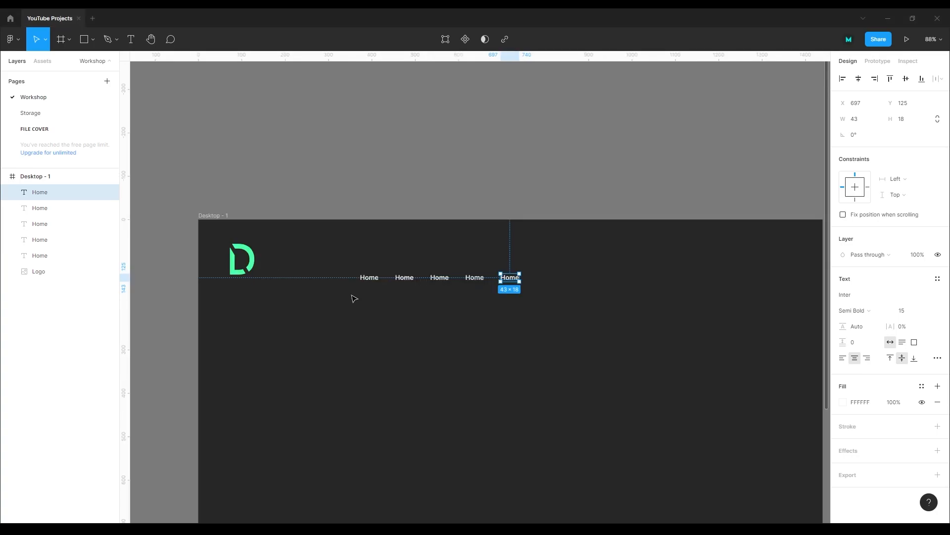
Rename the four copied labels in order as Projects, Services, About and Support.
scroll(352, 297, "up", 3)
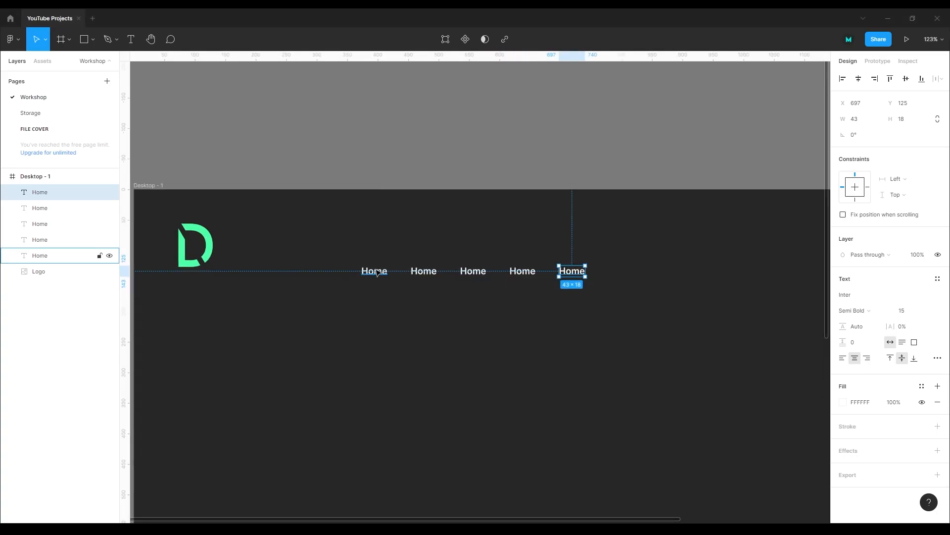
double_click(424, 271)
type("Projects")
double_click(474, 271)
type("Services")
double_click(523, 271)
type("About")
double_click(572, 270)
type("Support")
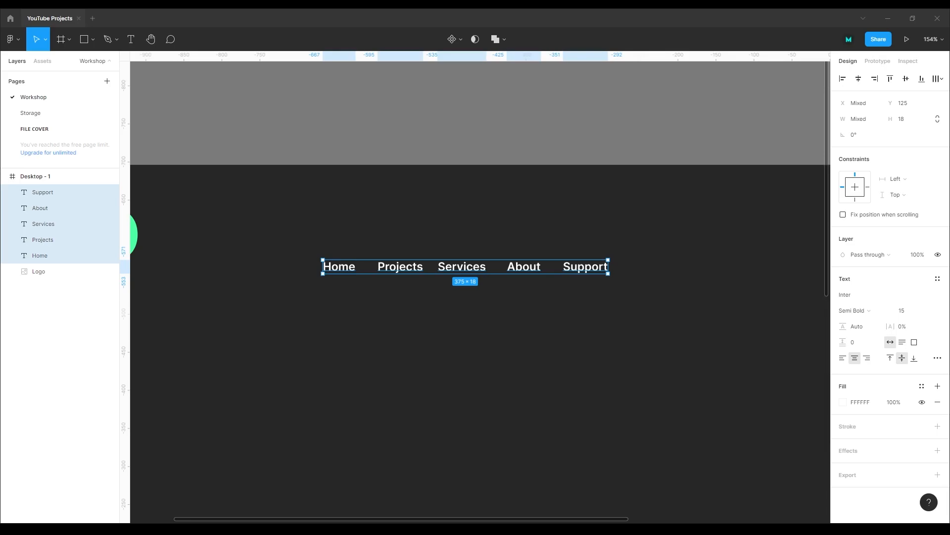
Tidy up the five navigation labels so they are evenly spaced, and group them.
left_click_drag(259, 368, 662, 211)
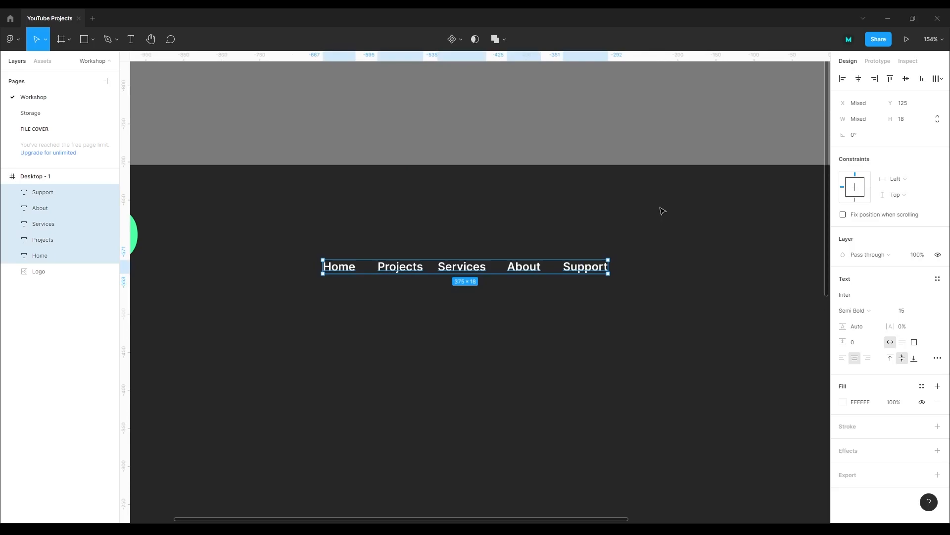
left_click(939, 78)
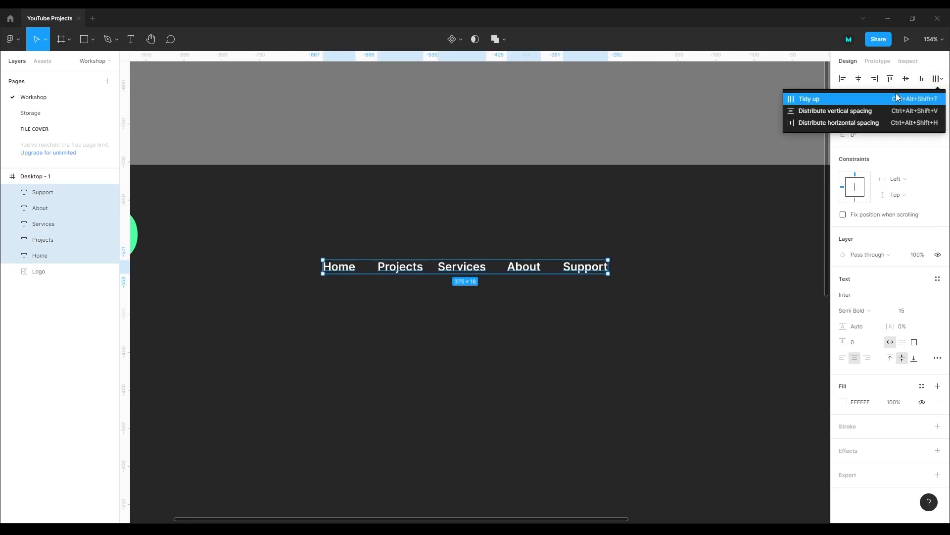
left_click(921, 99)
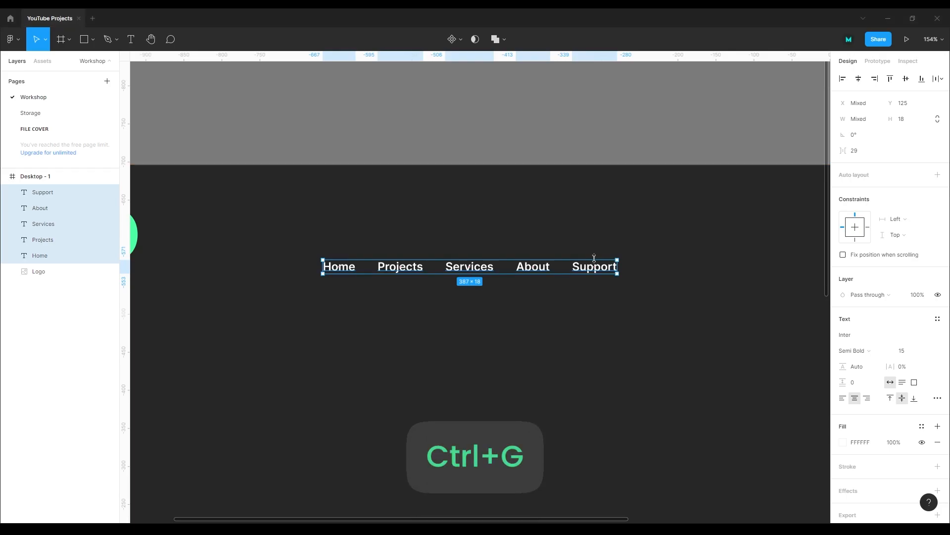
key("ctrl+g")
left_click_drag(603, 283, 608, 331)
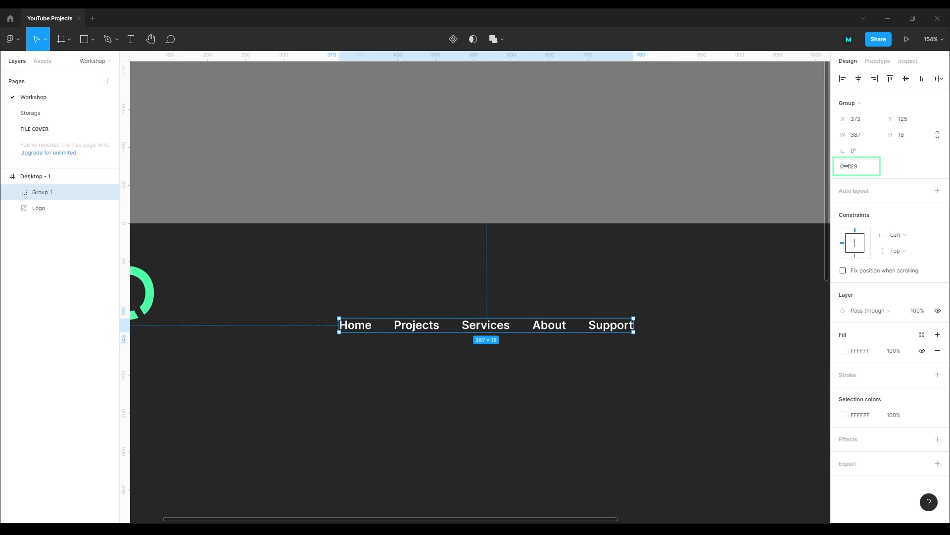
Order the grouped labels as Home, Services, Projects, About, Support and set their horizontal spacing to 28.
left_click_drag(845, 166, 848, 167)
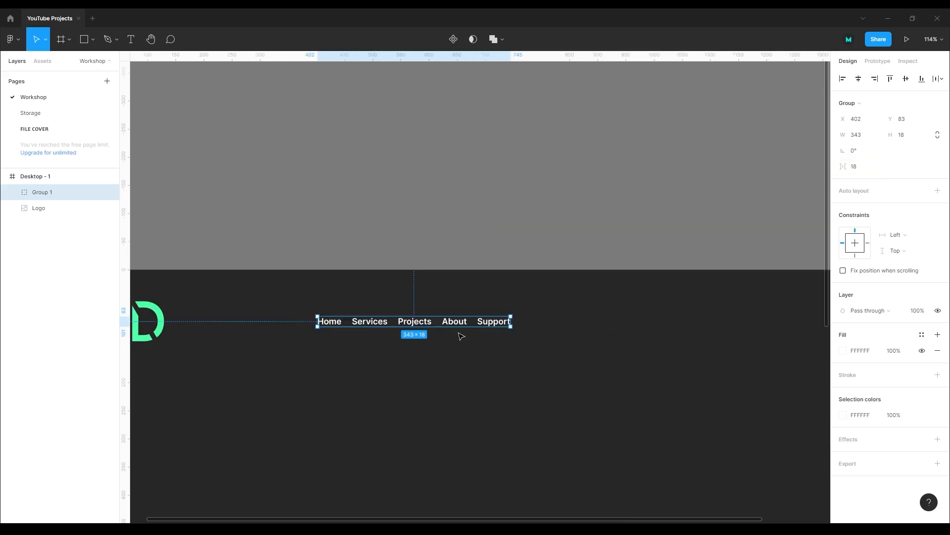
scroll(352, 323, "up", 3)
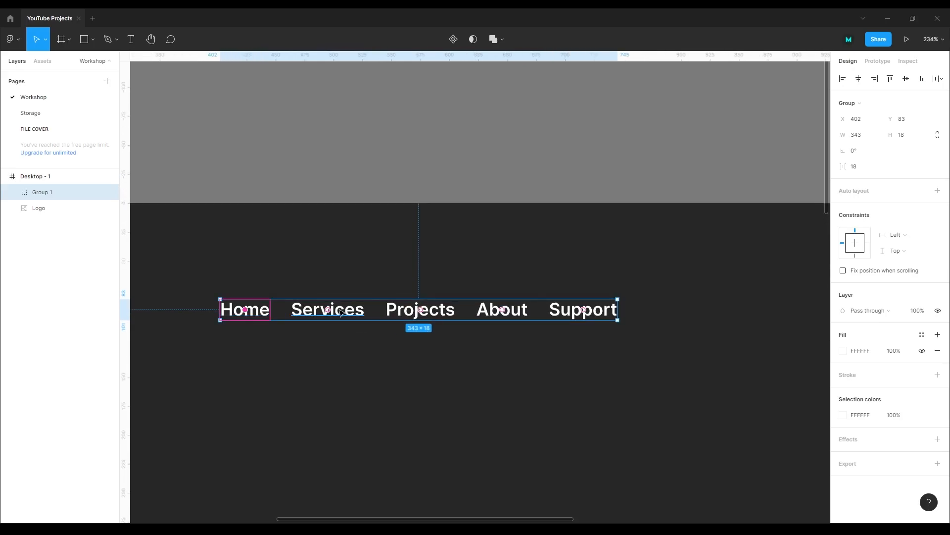
left_click_drag(339, 311, 444, 313)
left_click_drag(253, 317, 668, 323)
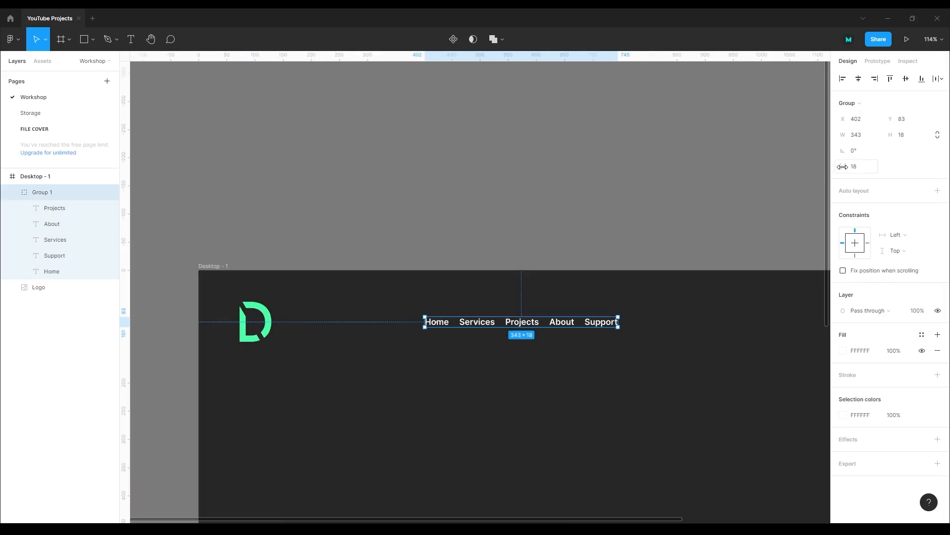
left_click_drag(843, 167, 850, 168)
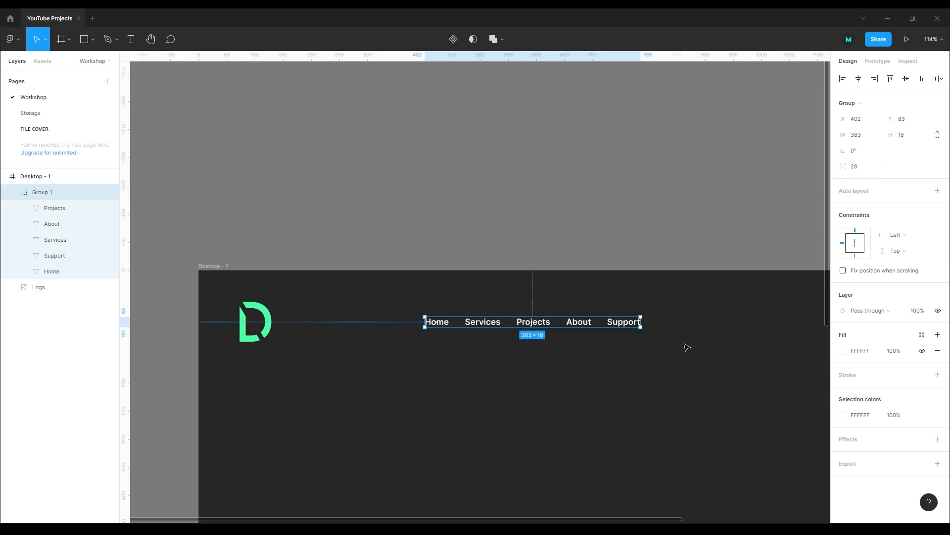
left_click(686, 345)
Add a text label reading "Hire Us" near the header's right end.
left_click_drag(673, 335, 421, 292)
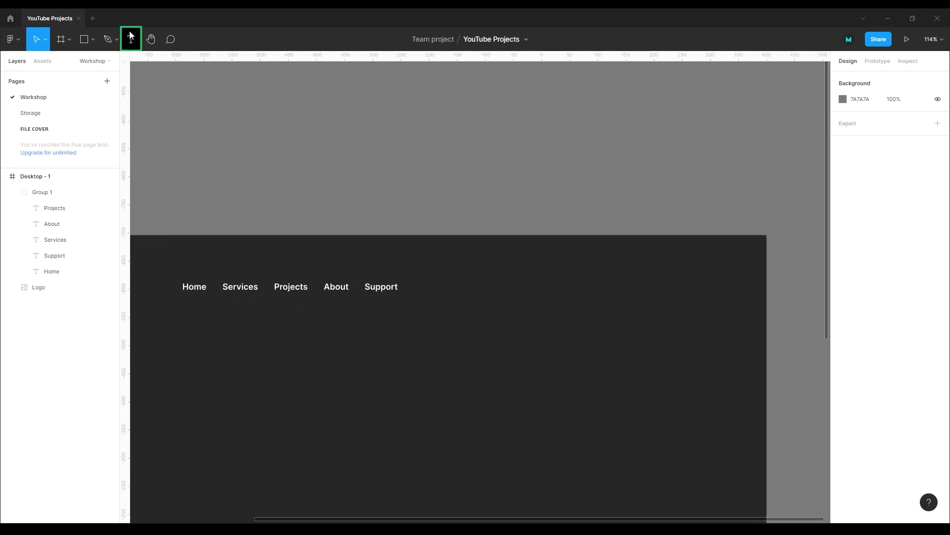
key("t")
left_click(616, 284)
type("Hire Us")
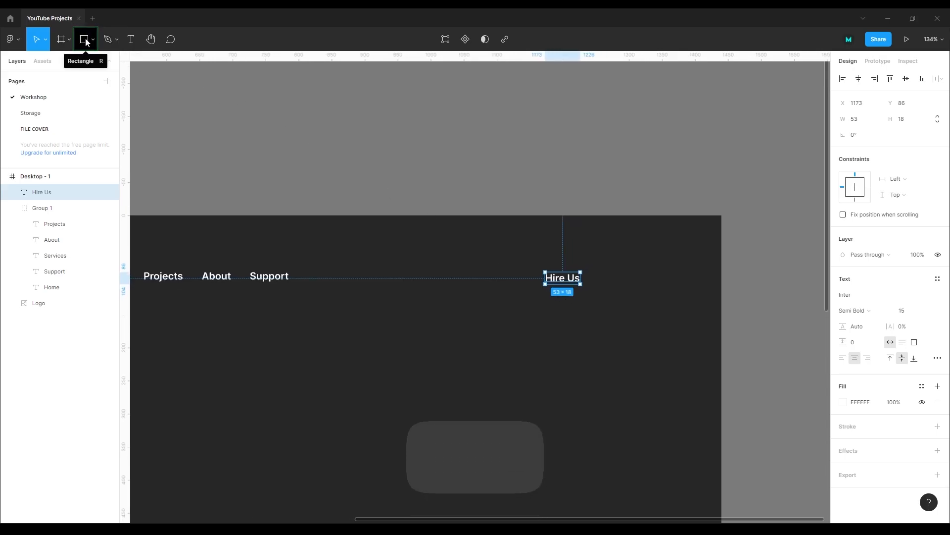
Draw a rectangle about 74 × 36 over the Hire Us label and stack it beneath the text.
key("r")
scroll(565, 253, "up", 3)
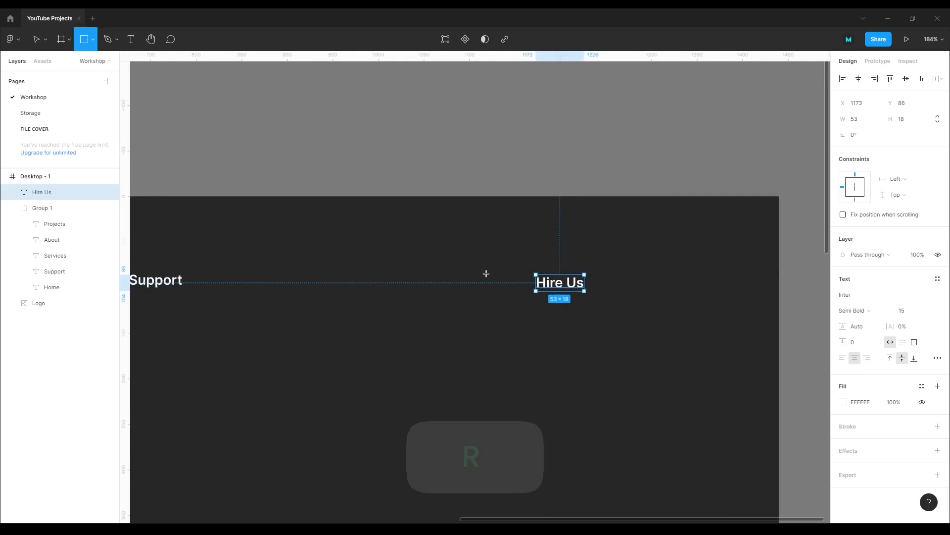
mouse_move(516, 333)
left_mouse_down()
mouse_move(584, 366)
mouse_move(563, 288)
left_mouse_up()
left_click_drag(48, 192, 45, 214)
Move the Hire Us text down to centre it on its rectangle.
scroll(547, 319, "up", 1)
left_click(547, 319)
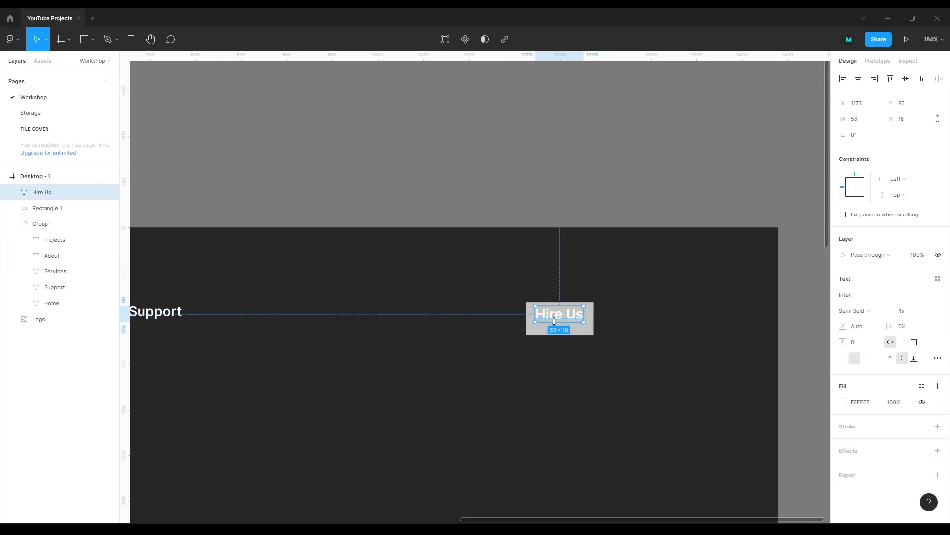
scroll(554, 321, "up", 5)
left_click_drag(570, 300, 570, 312)
Change the fill of the rectangle behind Hire Us to white, FFFFFF.
left_click(642, 346)
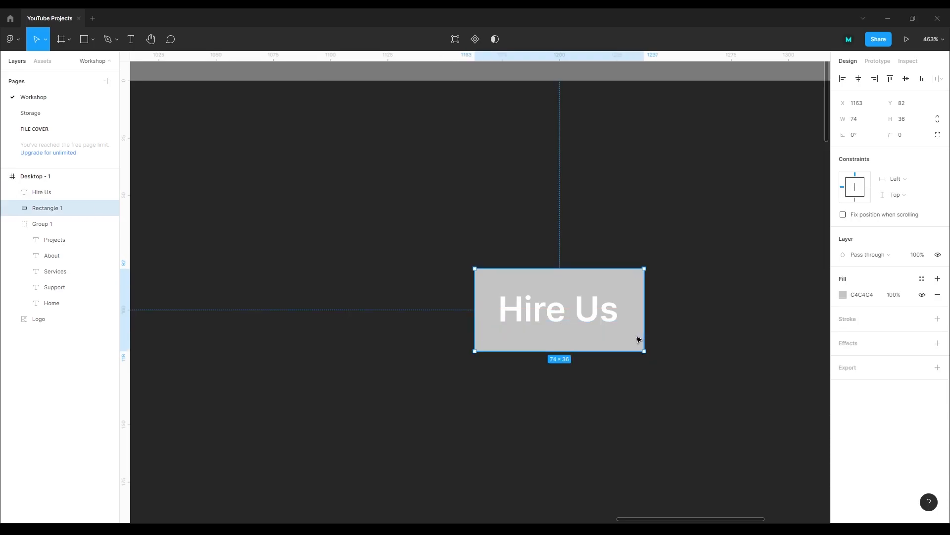
left_click(844, 296)
left_click_drag(795, 322, 714, 275)
Recolour the Hire Us text to 272727 by sampling the dark frame background.
left_click(576, 310)
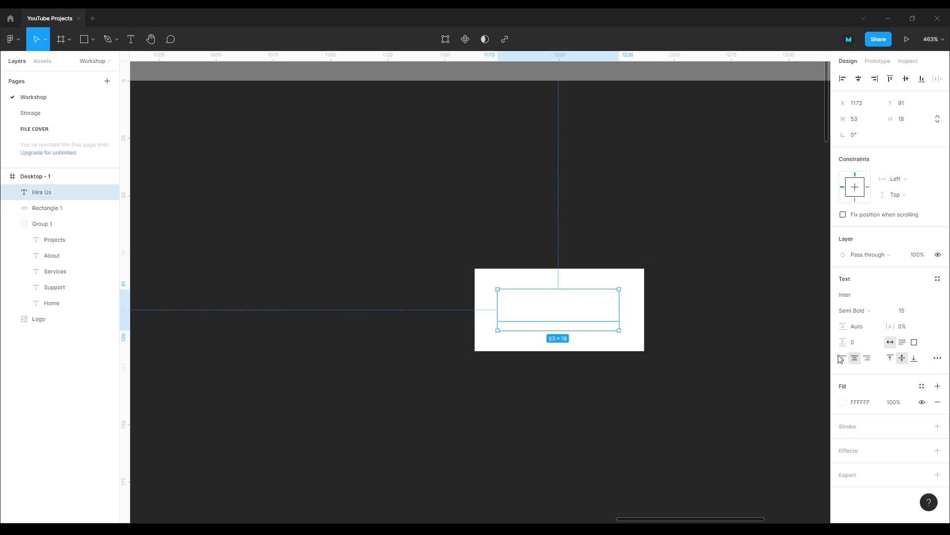
left_click(844, 402)
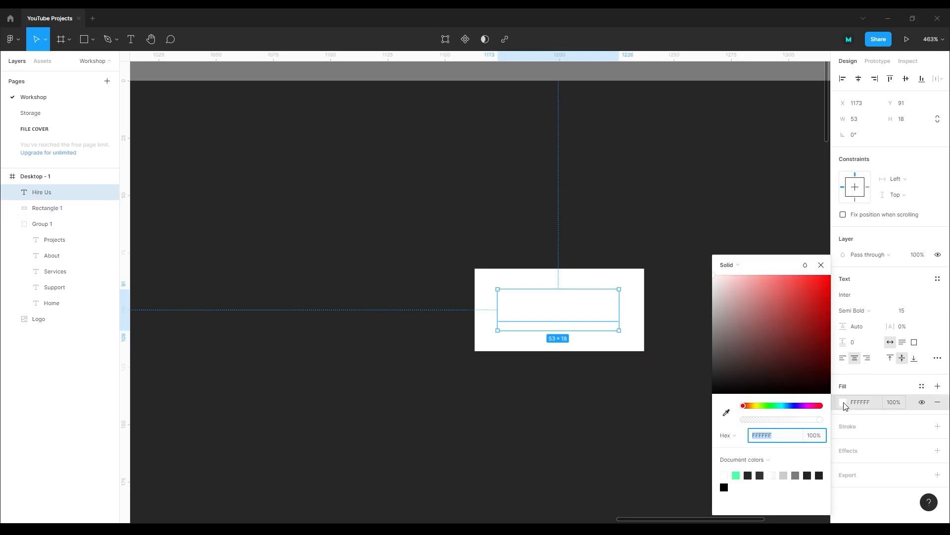
left_click(728, 415)
left_click(783, 100)
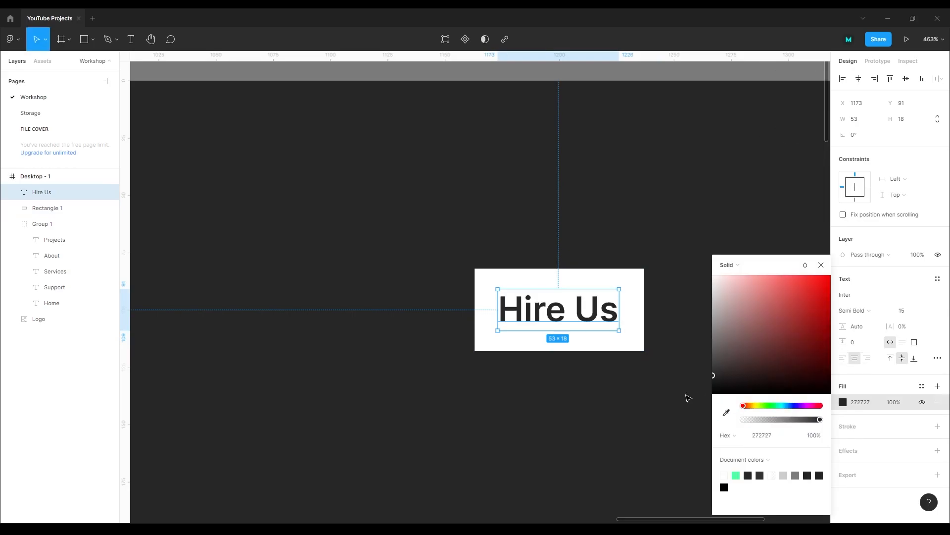
left_click(685, 396)
Group the Hire Us text with its rectangle and move the group to Y 74, level with the navigation labels.
scroll(684, 390, "down", 1)
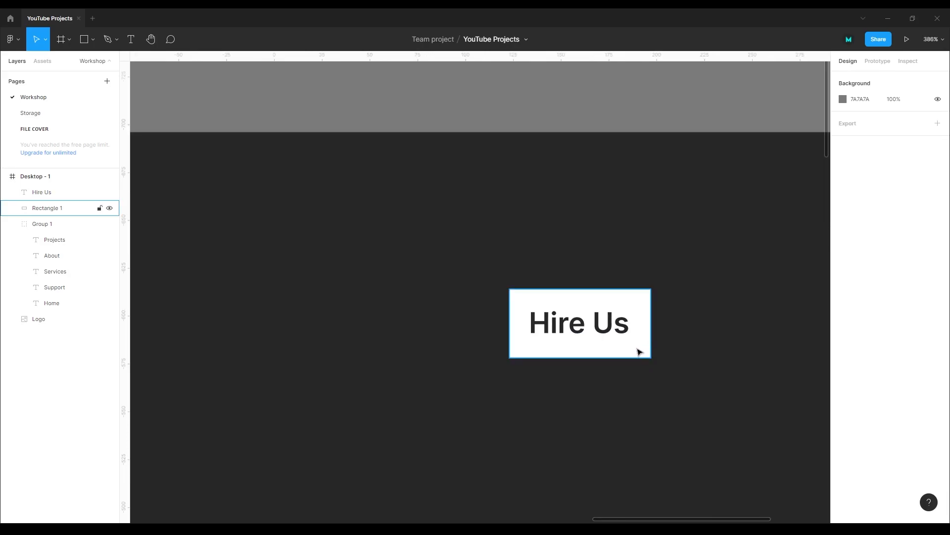
left_click(20, 213)
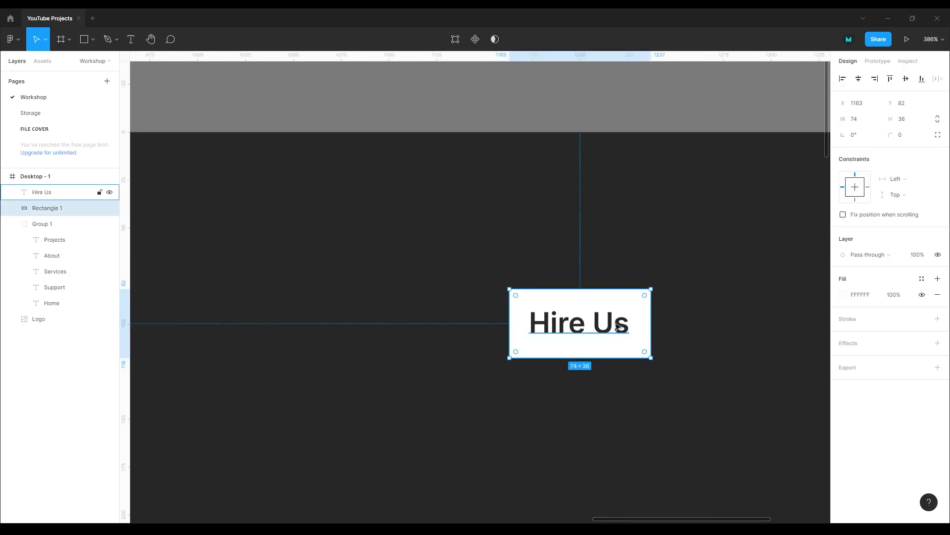
left_click(616, 326, "shift")
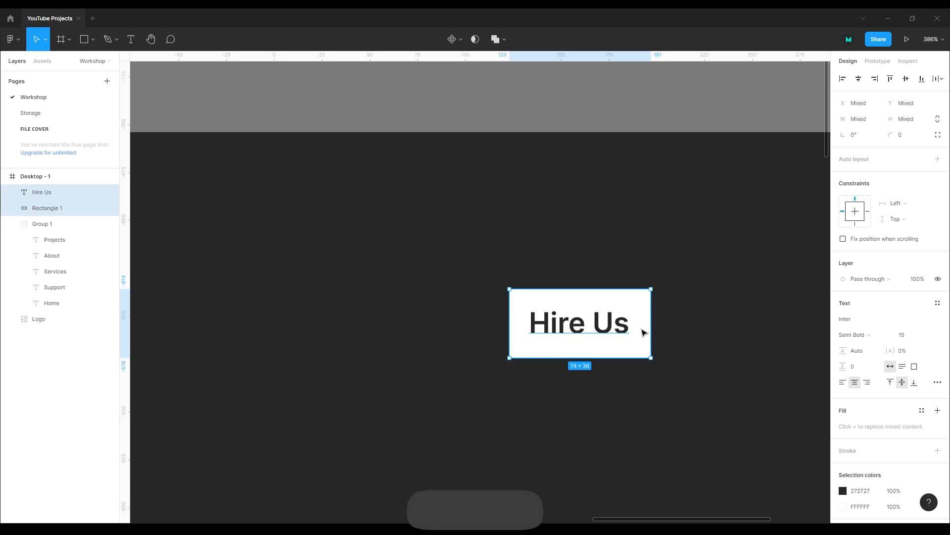
key("ctrl+g")
scroll(556, 340, "down", 3)
left_click_drag(533, 363, 623, 352)
scroll(592, 380, "down", 1)
scroll(624, 367, "up", 1)
Round the corners of the Hire Us button group slightly.
scroll(623, 354, "up", 5)
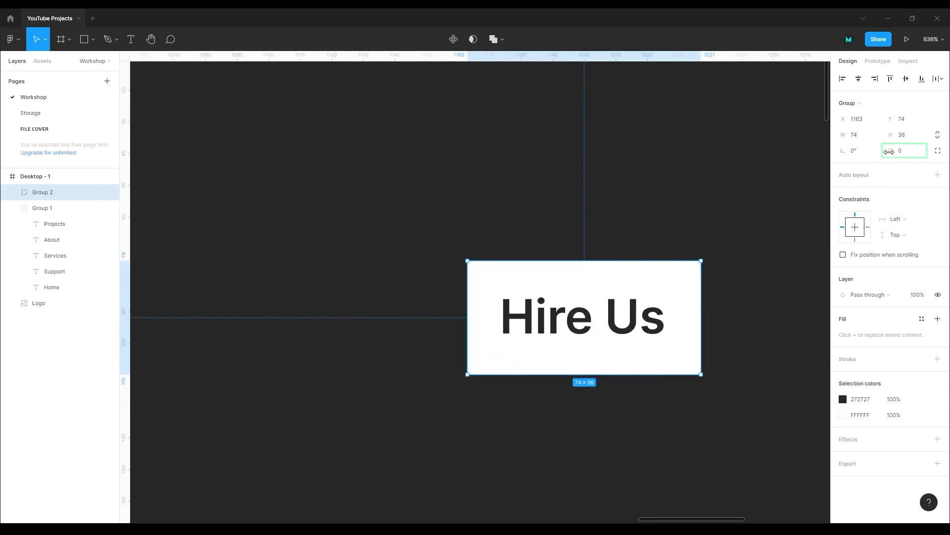
left_click_drag(890, 152, 940, 152)
scroll(659, 248, "down", 3)
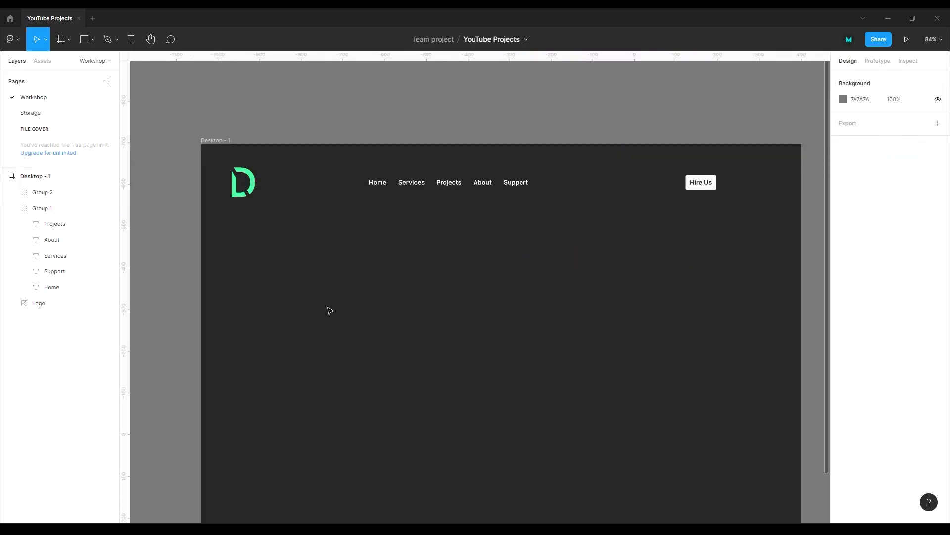
Add the heading text "Strategic Design & Technology Agency" in the empty area below the logo, near the frame's left side.
left_click(134, 39)
left_click(251, 304)
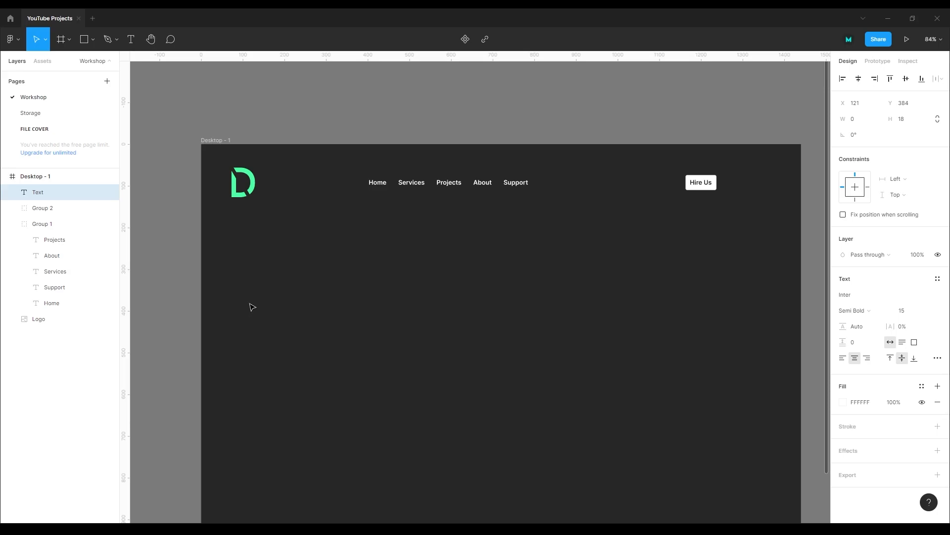
type("Strategic Design &")
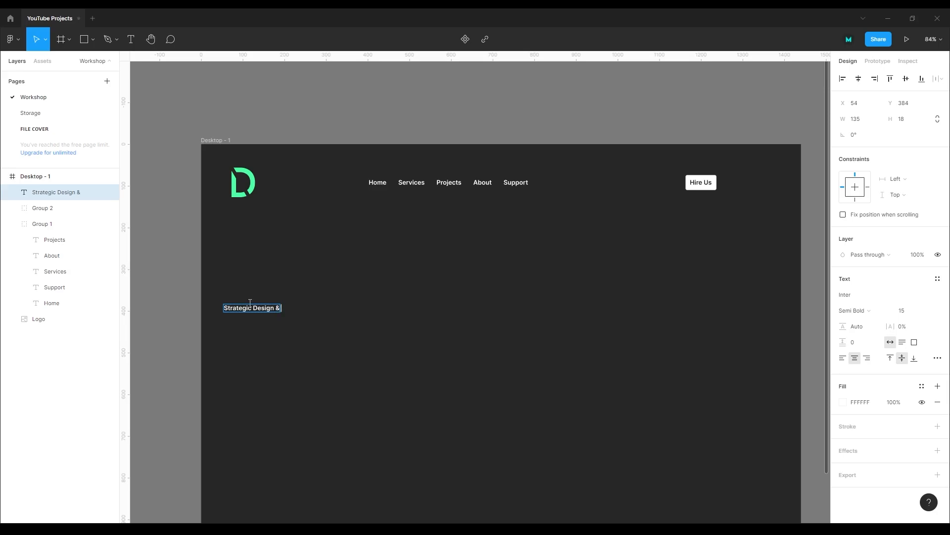
type(" Technology Agency")
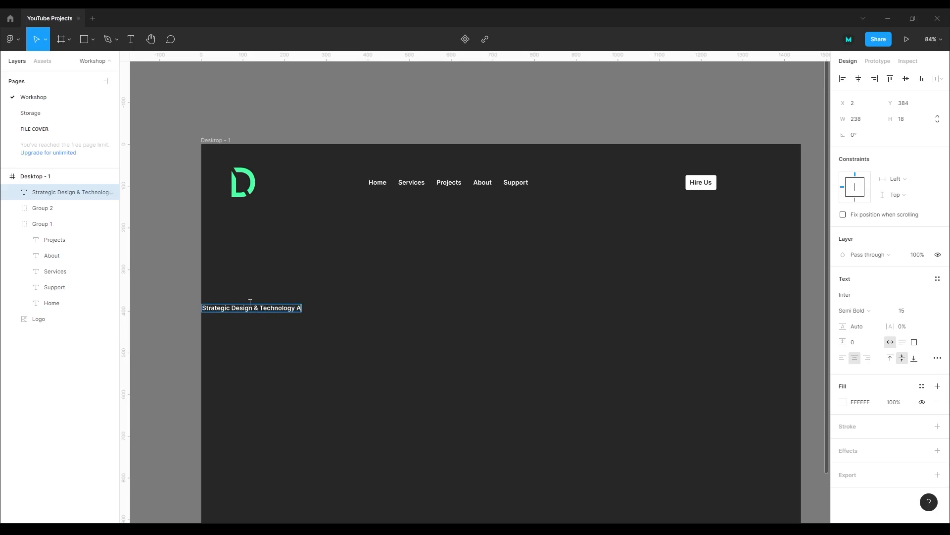
key("Escape")
left_click_drag(275, 310, 317, 320)
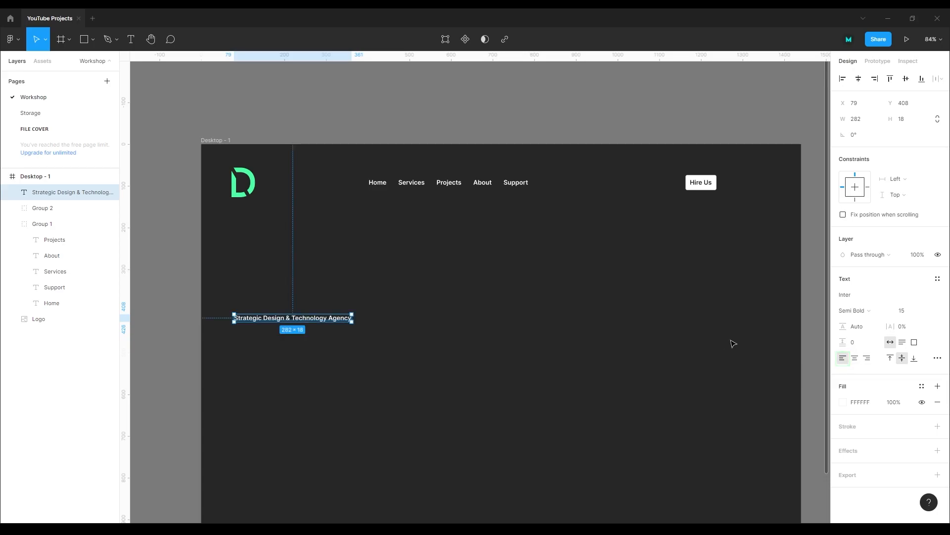
Set the heading's font size to 62.
left_click(905, 310)
left_click(915, 425)
left_click(906, 311)
left_click(921, 338)
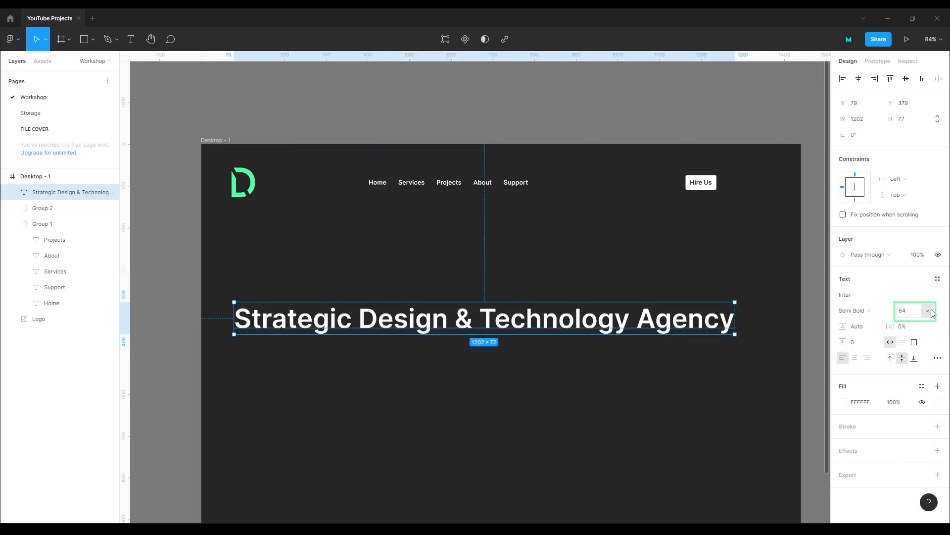
left_click(903, 313)
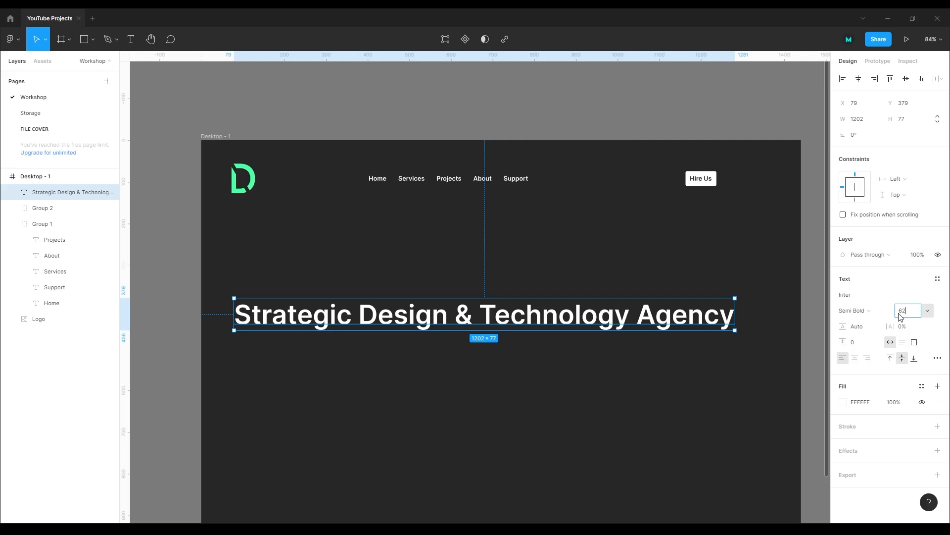
key("Return")
Narrow the heading's text box to about 603 wide so it wraps onto two lines, and set its weight to Bold.
left_click_drag(721, 315, 485, 314)
left_click(864, 312)
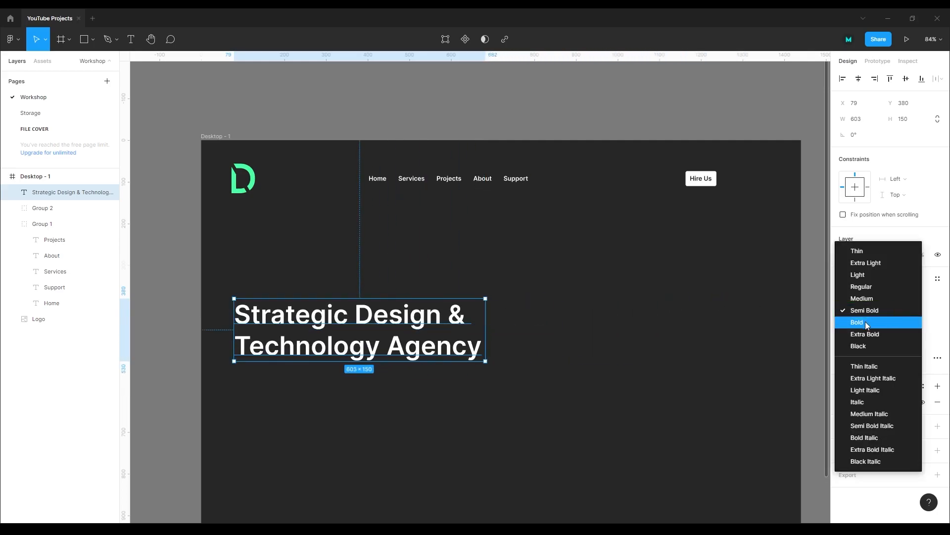
left_click(865, 322)
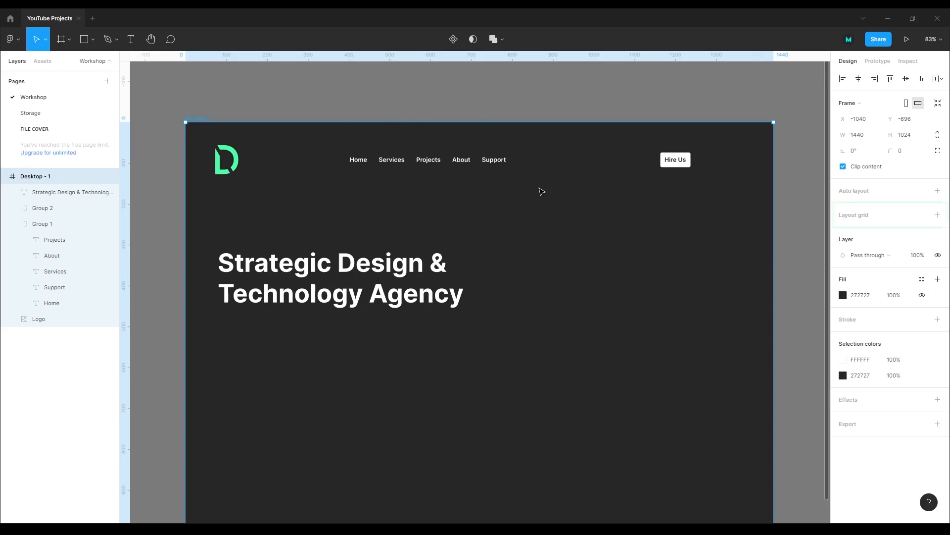
Add a layout grid of 12 stretched columns with side margins of about 100 to the Desktop - 1 frame.
left_click(938, 215)
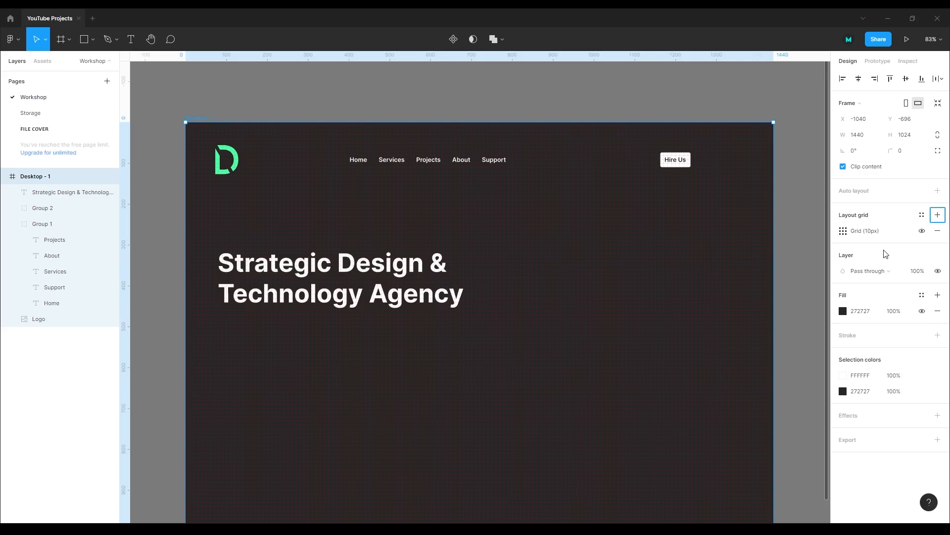
left_click(844, 232)
left_click(728, 233)
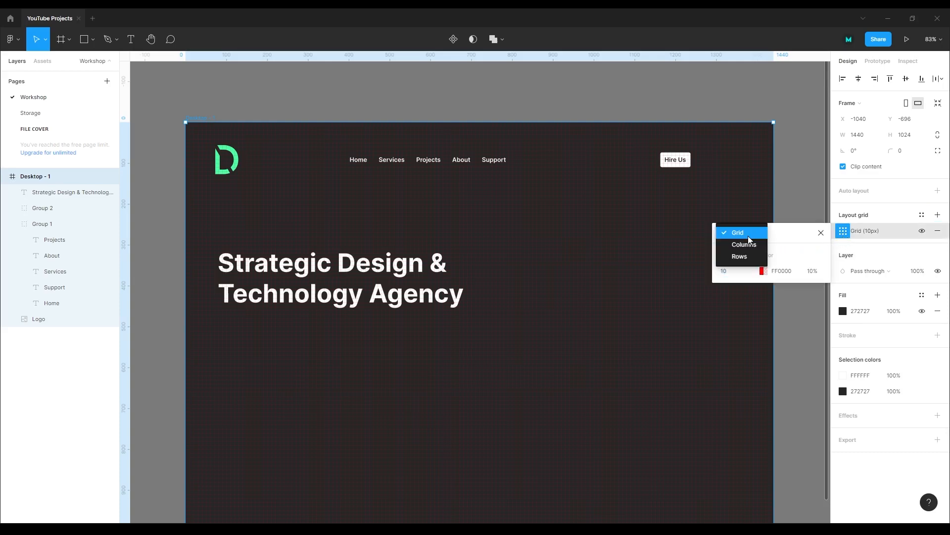
left_click(749, 246)
type("12")
left_click(804, 308)
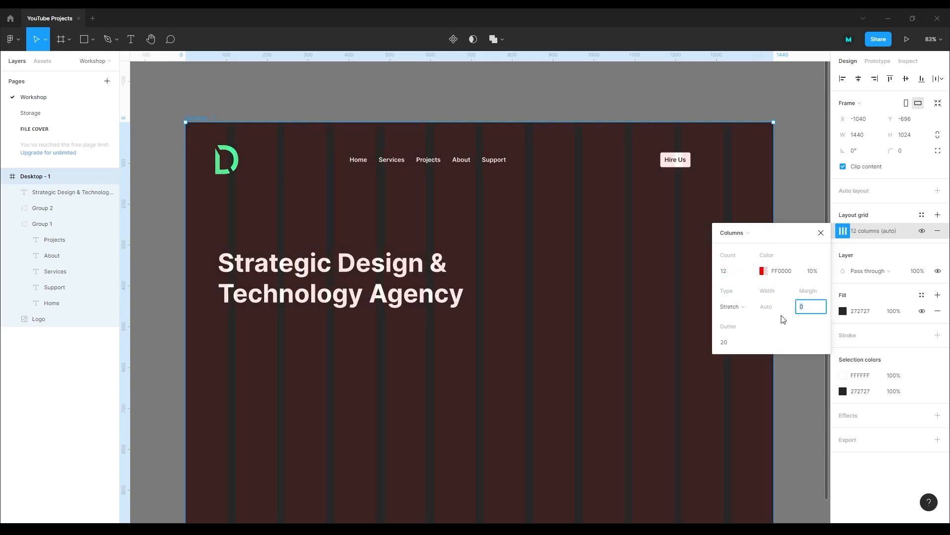
key("Return")
left_click(822, 233)
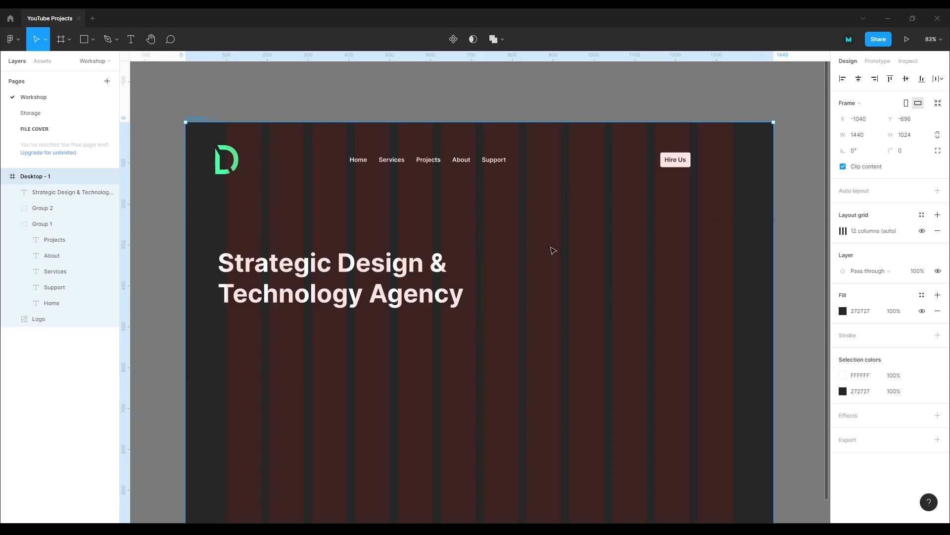
Align the logo and the heading with the left edge of the grid's first column.
scroll(537, 265, "down", 2)
scroll(325, 268, "up", 3)
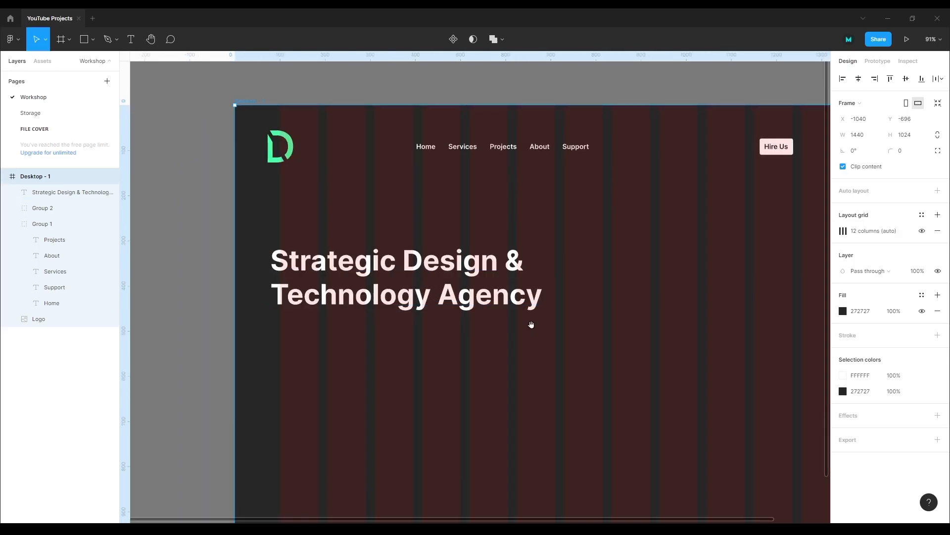
scroll(197, 297, "right", 2)
scroll(230, 276, "right", 2)
left_click(236, 288)
left_click_drag(236, 286, 285, 292)
left_click_drag(208, 179, 220, 179)
left_click_drag(355, 212, 277, 227)
Move the Hire Us button to the right edge of the last grid column and centre the navigation labels horizontally in the frame.
left_click_drag(626, 200, 673, 201)
left_click(425, 195)
left_click(858, 78)
left_click_drag(554, 295, 649, 275)
left_click(649, 275)
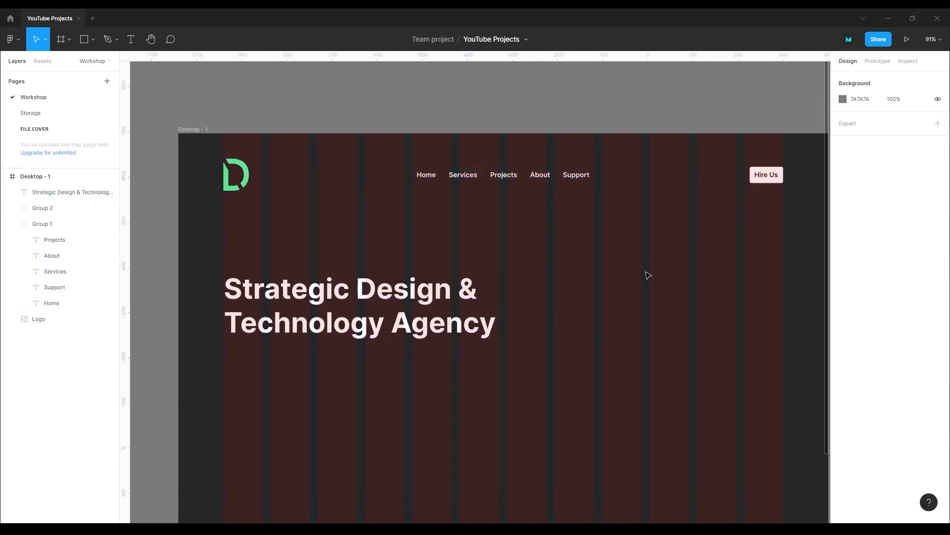
Hide the column layout grid of the Desktop - 1 frame.
left_click(499, 442)
scroll(511, 387, "down", 1)
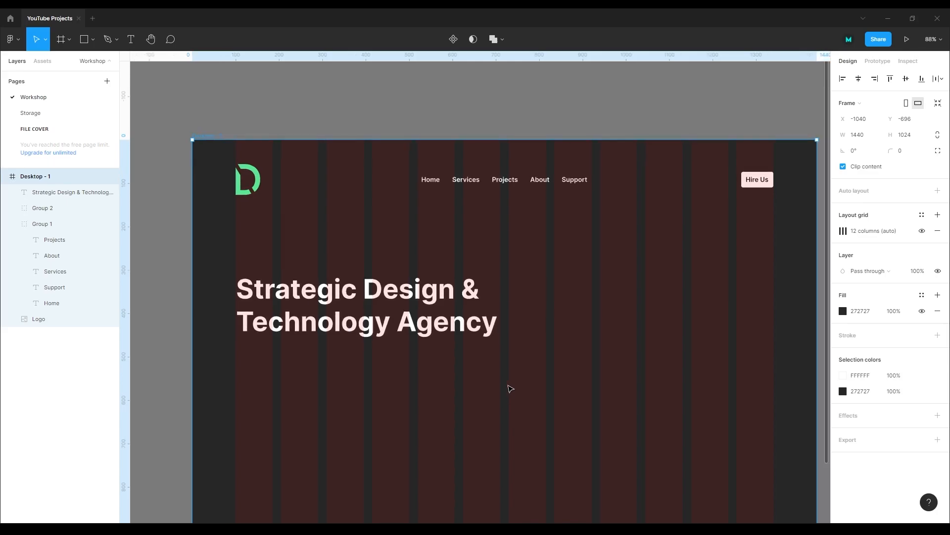
scroll(511, 389, "right", 1)
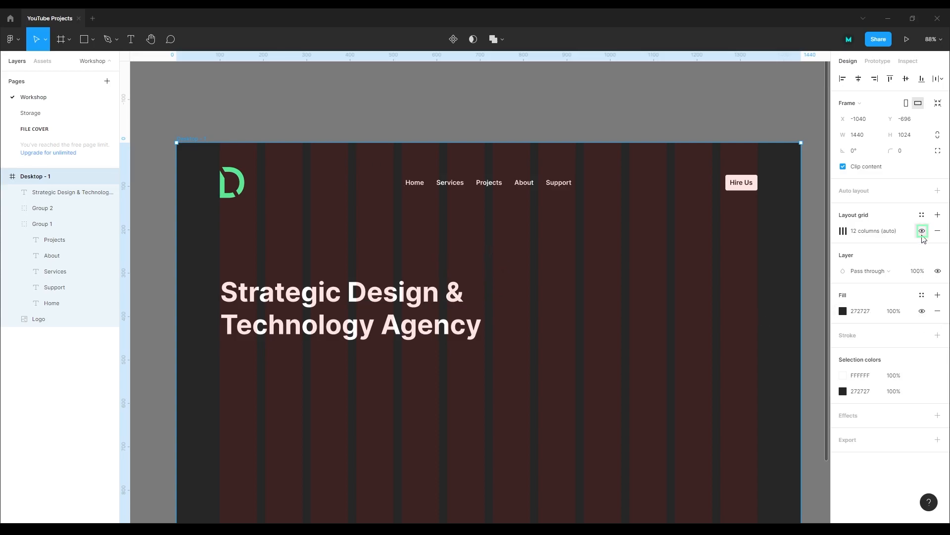
left_click(922, 232)
scroll(677, 305, "down", 2)
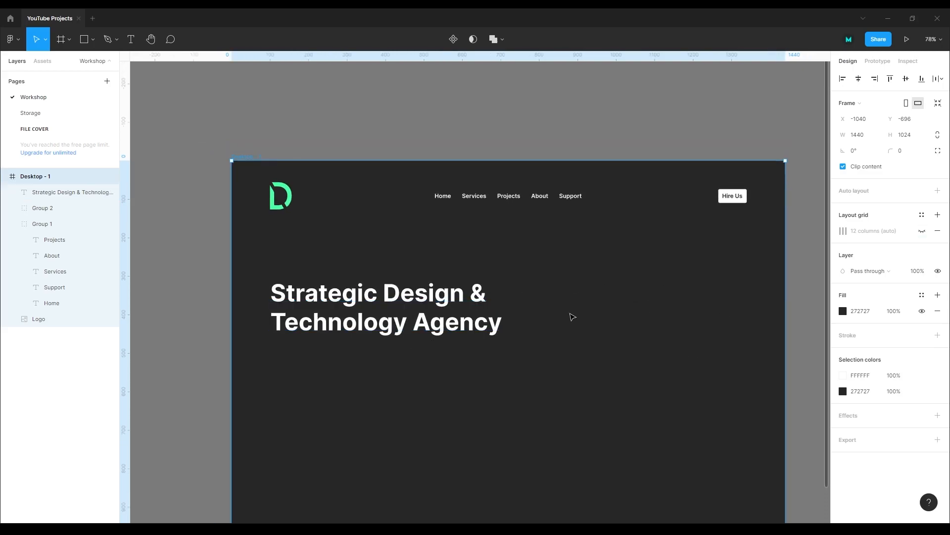
Paste the Photo group into the frame's right half, enlarge it to about 506 × 608 and place it at X 852, Y 97.
scroll(533, 381, "down", 1)
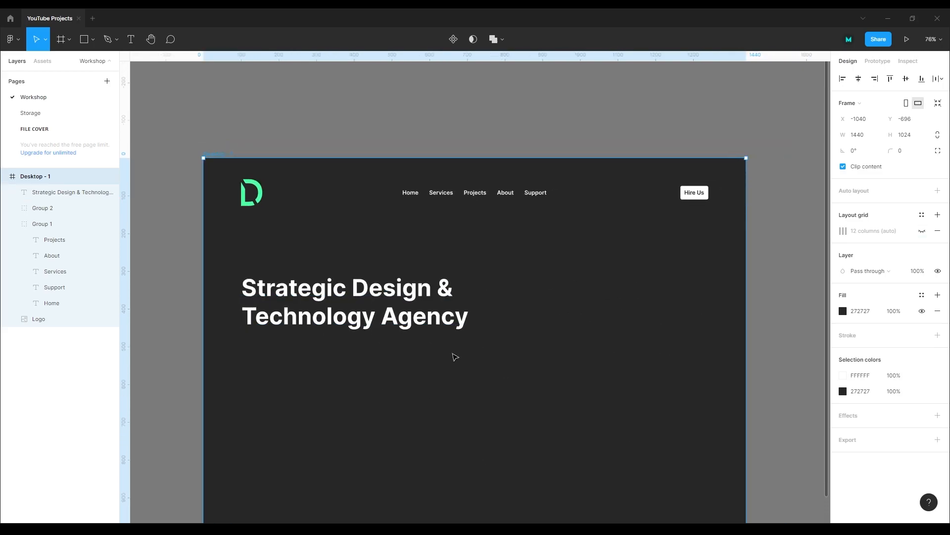
key("ctrl+v")
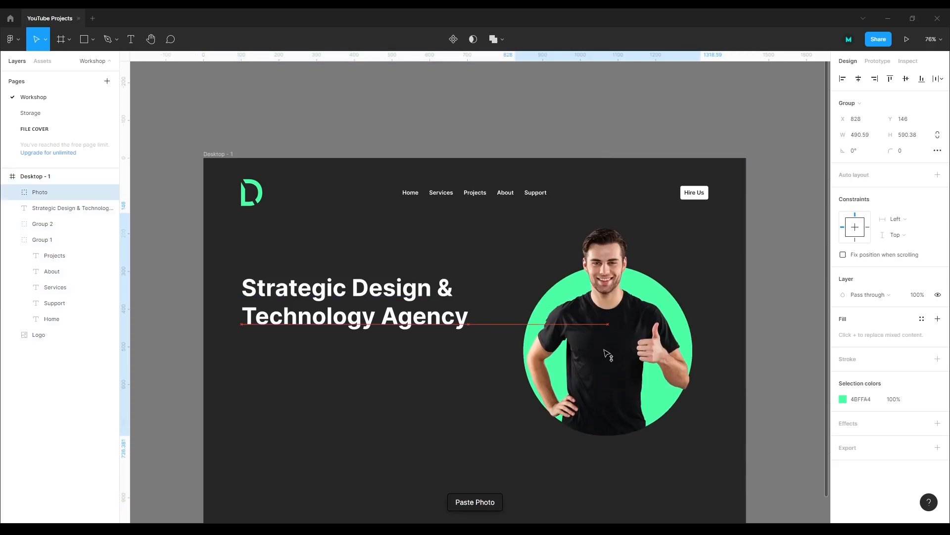
left_click_drag(604, 350, 604, 350)
left_click_drag(515, 352, 510, 352)
left_click_drag(657, 379, 631, 360)
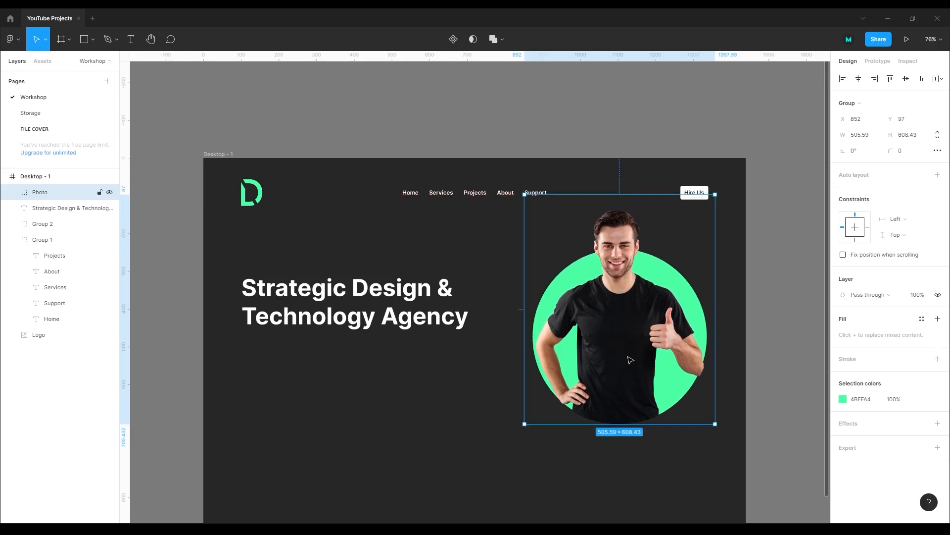
Move the heading up to X 101, Y 251, keeping it in line with the logo.
left_click_drag(356, 325, 397, 274)
scroll(354, 309, "up", 2)
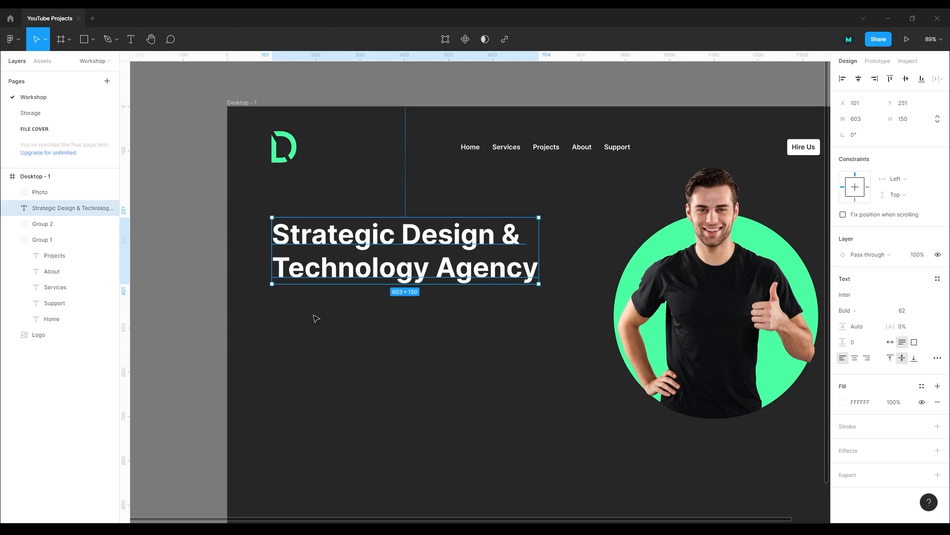
key("Return")
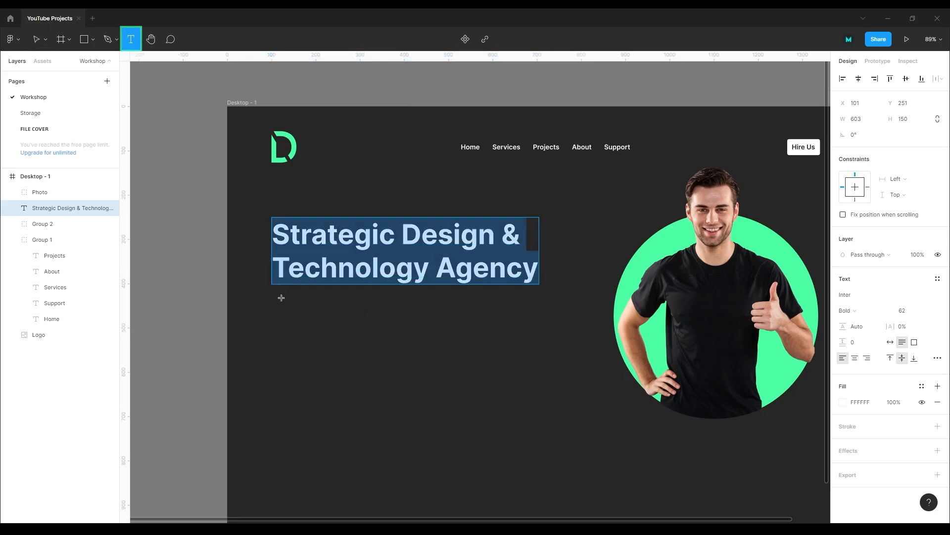
Add a text box below the heading containing the placeholder paragraph "Lorem ipsum dolor sit amet" through "dolore magna aliqua.".
left_click(274, 312)
type("efg")
left_click_drag(289, 324, 282, 324)
scroll(280, 327, "up", 3)
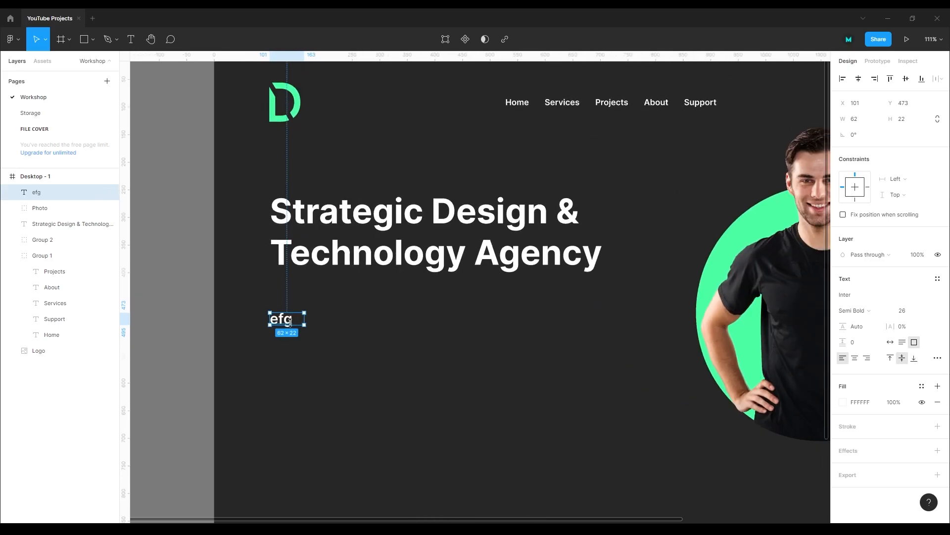
double_click(289, 321)
type("Lorem ipsum dolor sit amet, consectetur adipiscing elit, sed do eiusmod tempor incididunt ut labore et dolore magna aliqua.")
key("Escape")
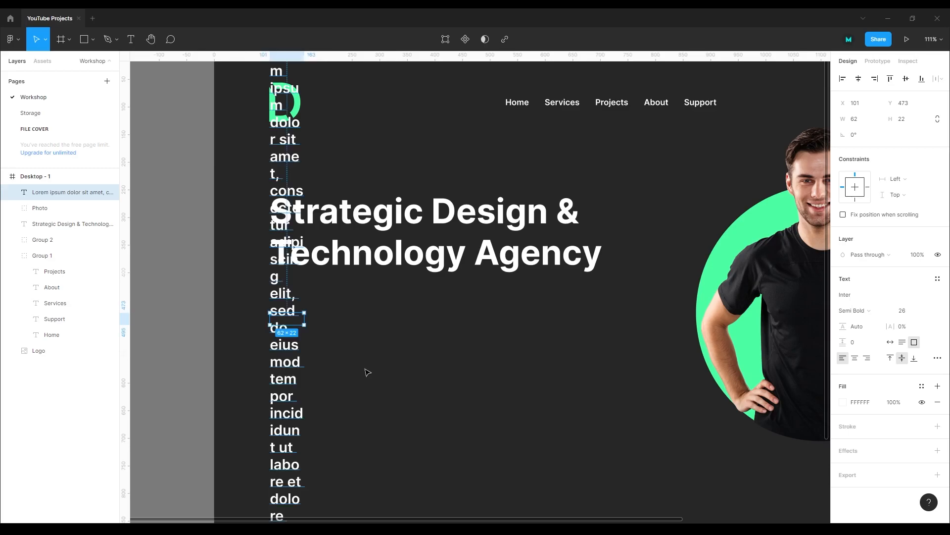
Enlarge the paragraph's text box to about 614 × 88 and position it under the heading at X 106, Y 451.
left_click_drag(306, 319, 609, 321)
left_click_drag(565, 344, 565, 361)
left_click_drag(471, 341, 473, 330)
Set the paragraph text to font size 18 and Medium weight.
left_click(906, 310)
type("16")
key("Return")
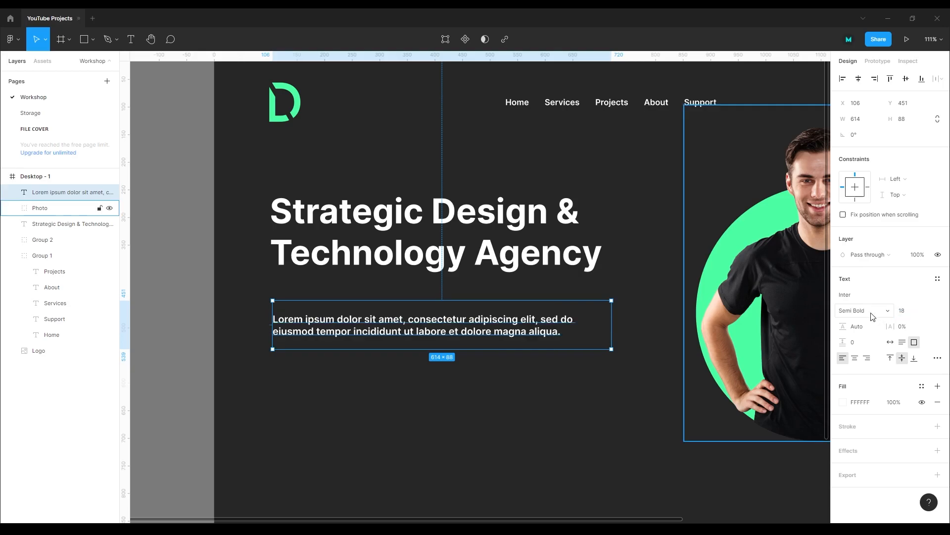
left_click(868, 311)
left_click(871, 299)
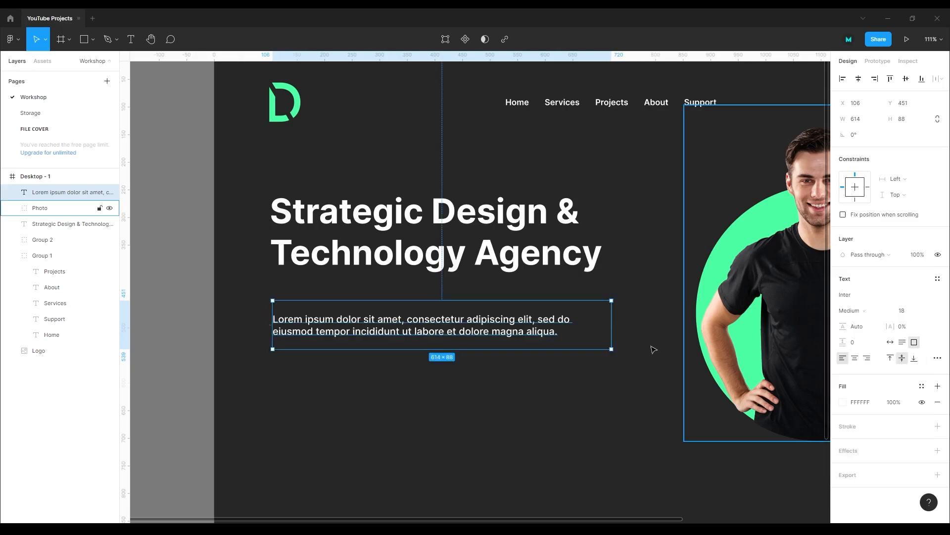
Shrink the paragraph's text box to about 549 × 40 so it fits its two lines.
left_click_drag(612, 349, 574, 322)
scroll(574, 323, "down", 2)
scroll(445, 390, "right", 3)
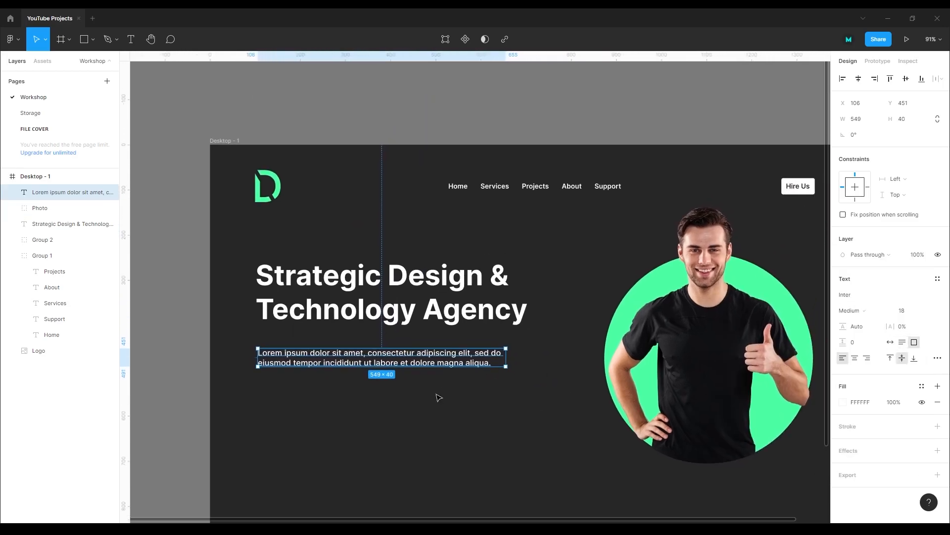
Change the paragraph's text colour to the light grey B1B1B1.
scroll(421, 403, "up", 2)
left_click(843, 402)
left_click_drag(718, 287, 692, 317)
left_click(495, 382)
scroll(485, 378, "down", 1)
left_click_drag(484, 377, 462, 313)
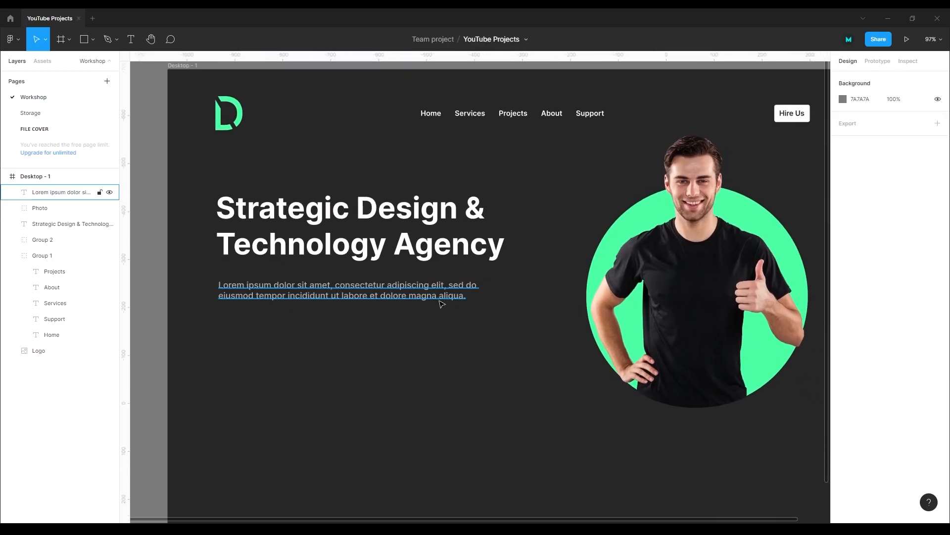
scroll(439, 297, "up", 1)
scroll(426, 333, "down", 1)
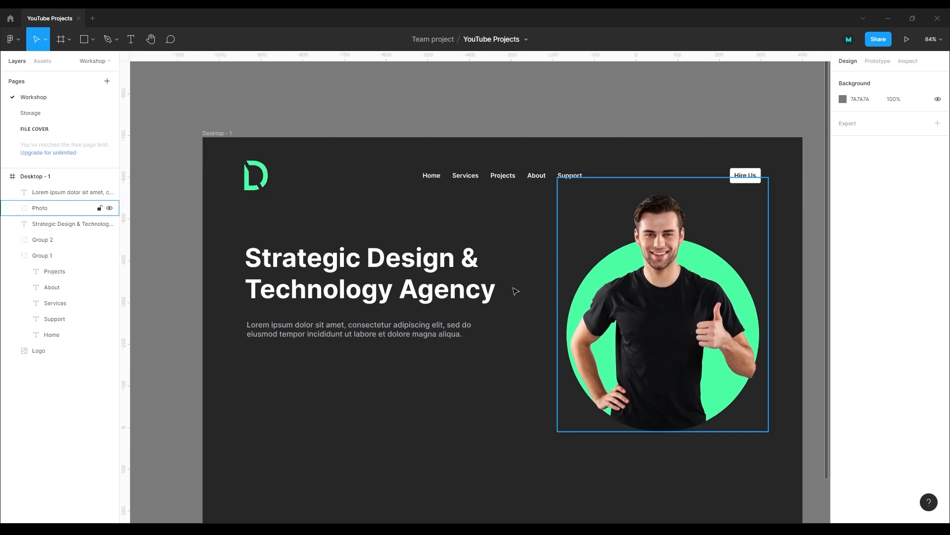
left_click_drag(357, 388, 374, 403)
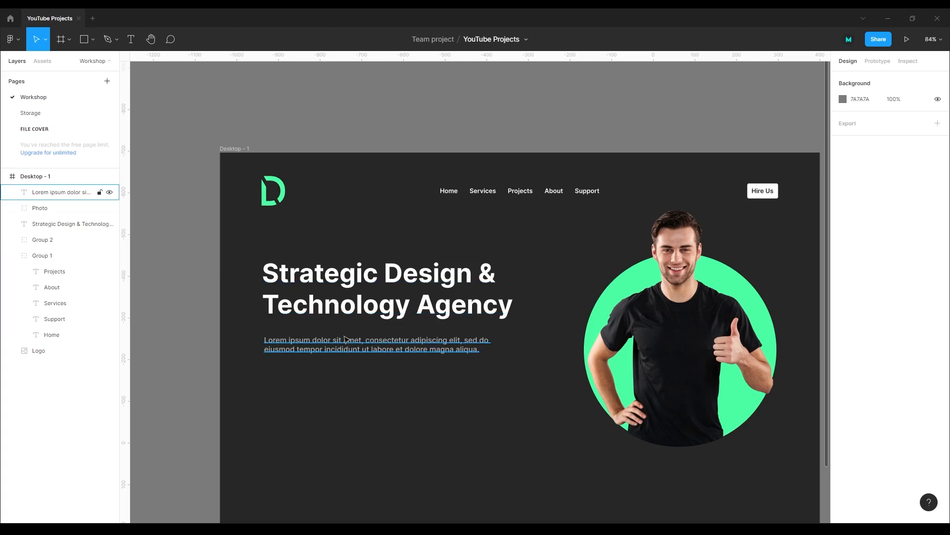
Recolour only the word "Agency" in the heading to the document's green, 4BFFA4.
left_click(351, 316)
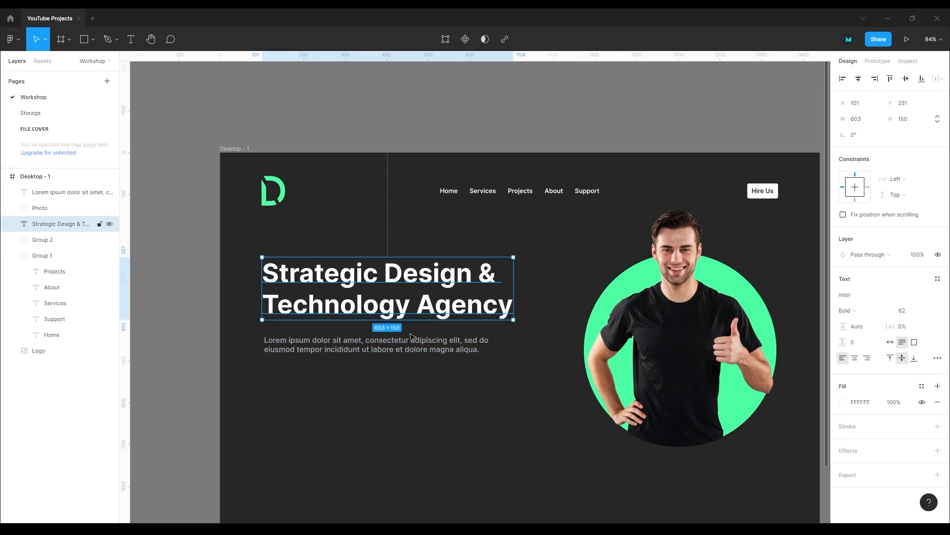
left_click(227, 300)
scroll(318, 350, "up", 1)
double_click(430, 312)
left_click(432, 314)
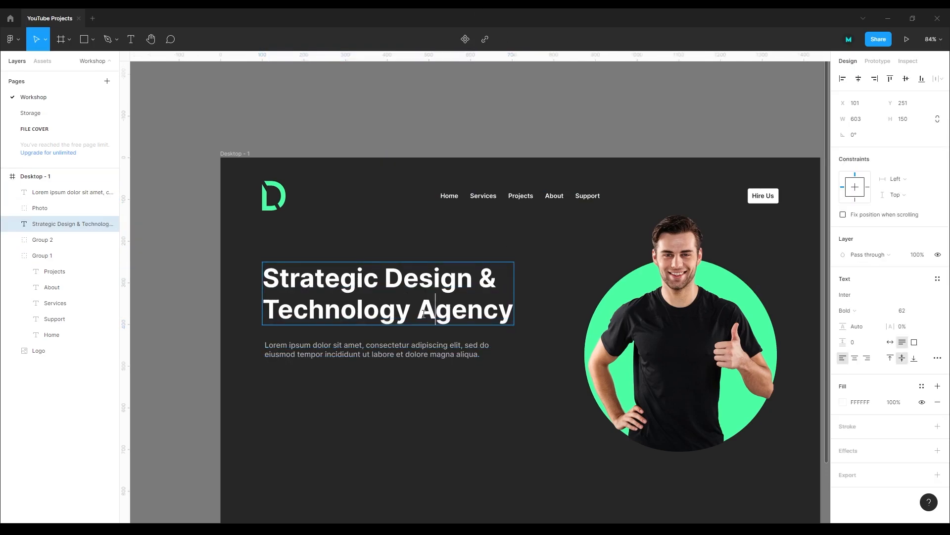
left_click_drag(425, 312, 513, 313)
left_click(843, 402)
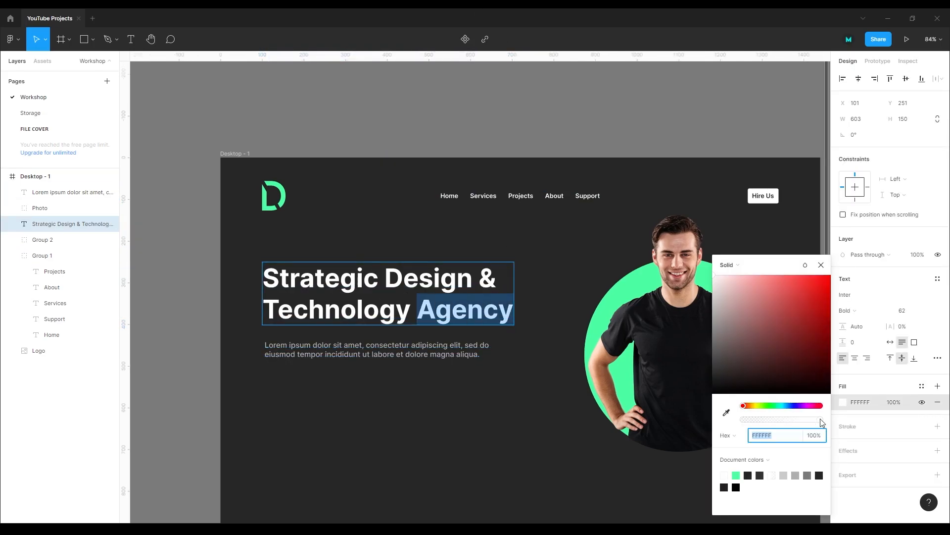
left_click(737, 475)
left_click(456, 408)
scroll(436, 401, "down", 2)
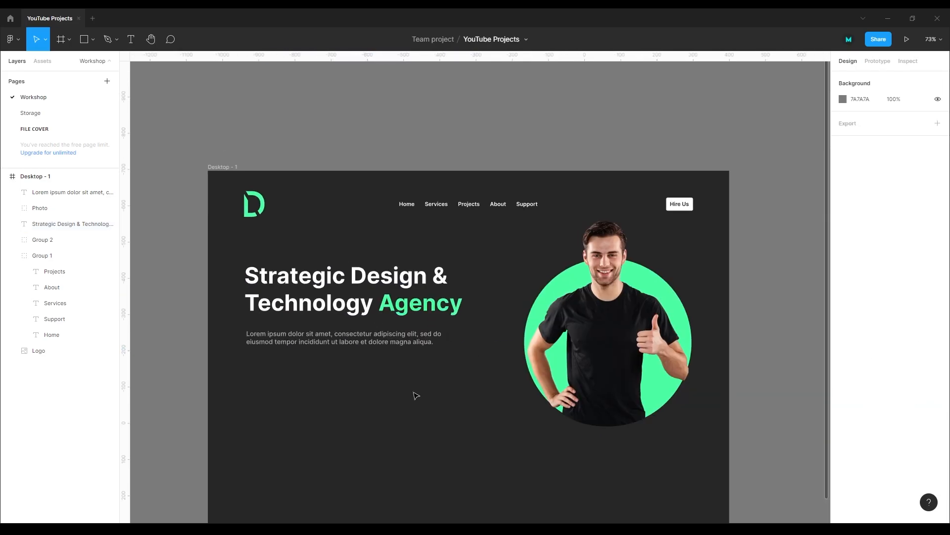
scroll(411, 391, "up", 3)
left_click_drag(409, 386, 276, 218)
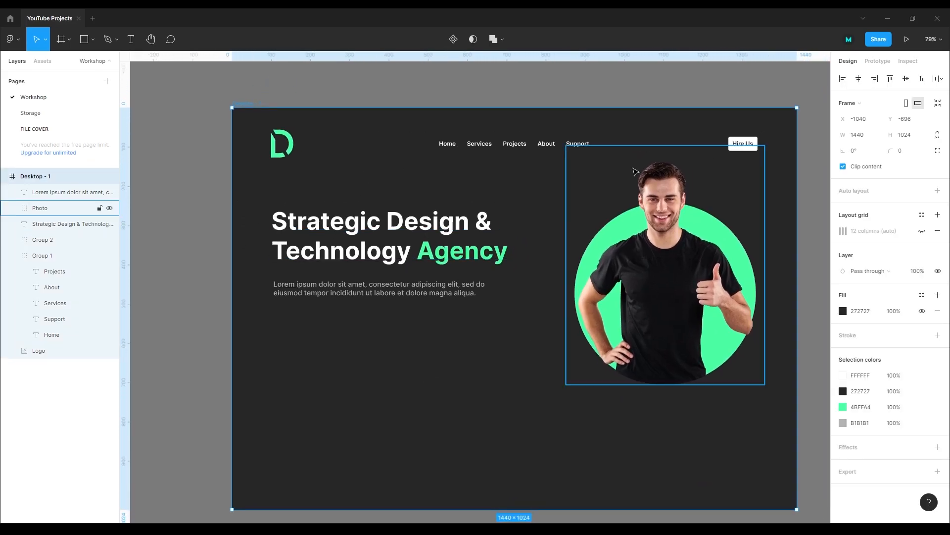
Set the height of the desktop frame to 747.
left_click(919, 136)
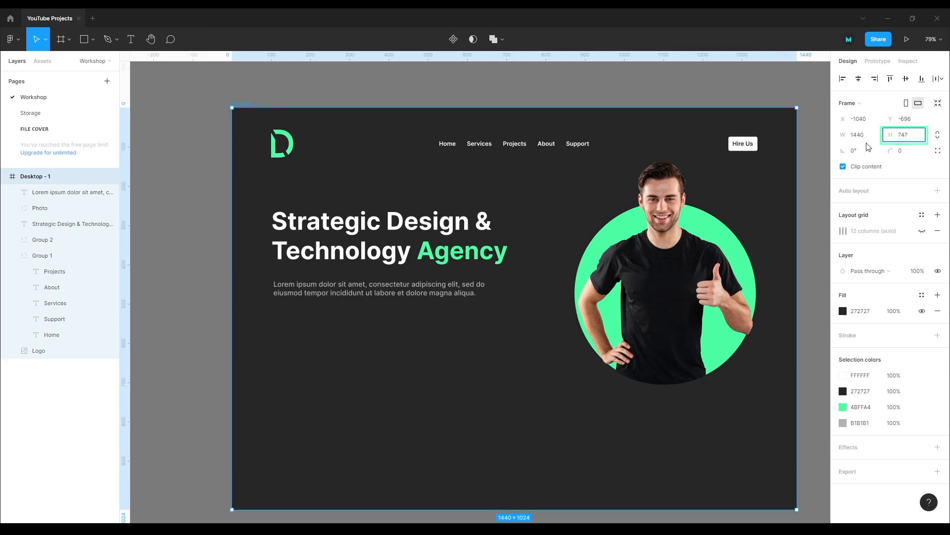
key("Return")
scroll(277, 366, "up", 3, "ctrl")
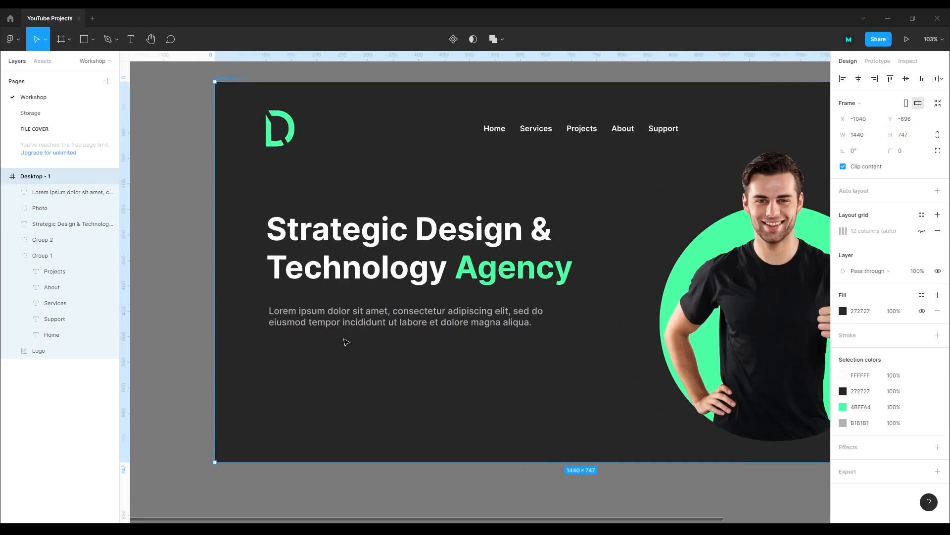
scroll(346, 343, "down", 2, "ctrl")
left_click(387, 311)
left_click_drag(389, 313, 373, 336)
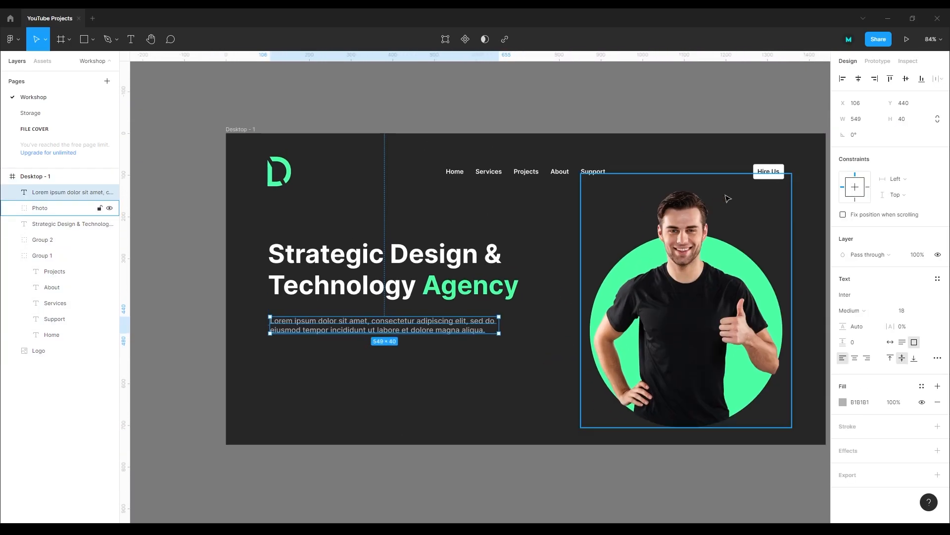
Copy the header's Hire Us button and place the copy below the paragraph at about X 106, Y 524.
left_click(765, 178)
scroll(777, 176, "up", 1, "ctrl")
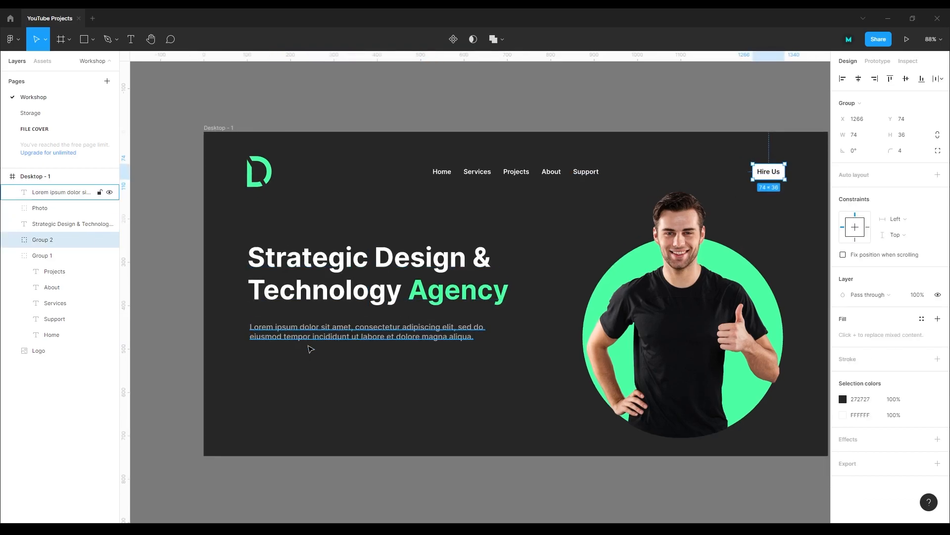
scroll(797, 173, "up", 3, "ctrl")
key("ctrl+c")
scroll(793, 171, "down", 5, "ctrl")
scroll(590, 291, "up", 8, "ctrl")
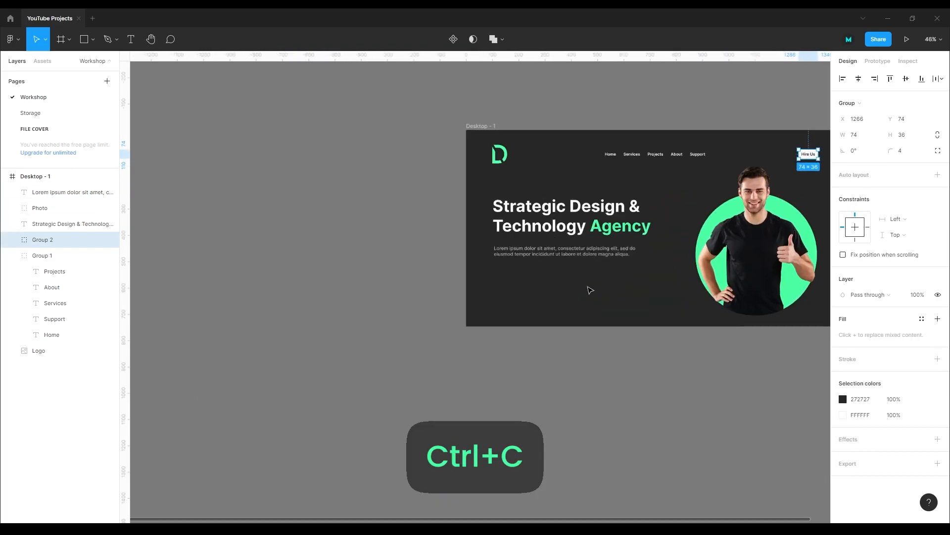
left_click(469, 272)
scroll(419, 244, "up", 1, "ctrl")
key("ctrl+v")
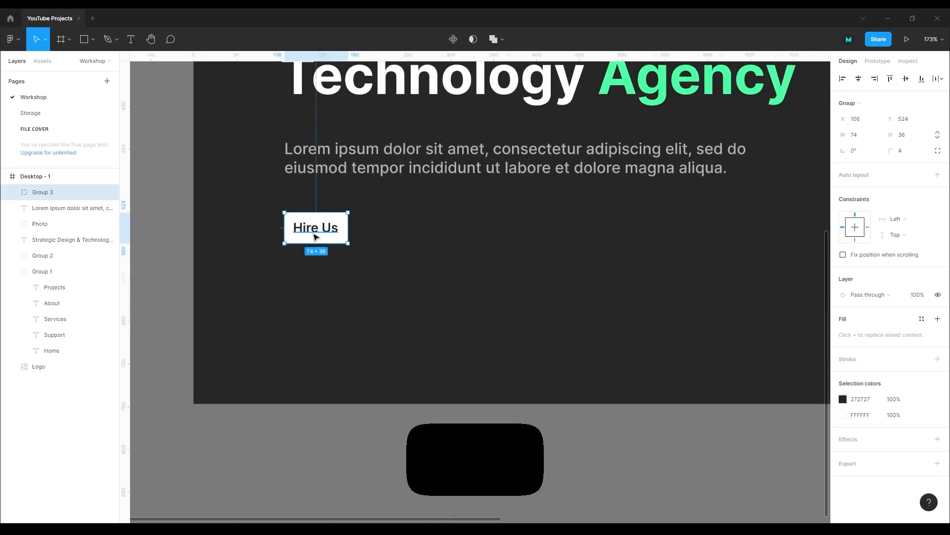
scroll(312, 235, "up", 2, "ctrl")
scroll(334, 233, "down", 1, "ctrl")
left_click_drag(340, 242, 337, 274)
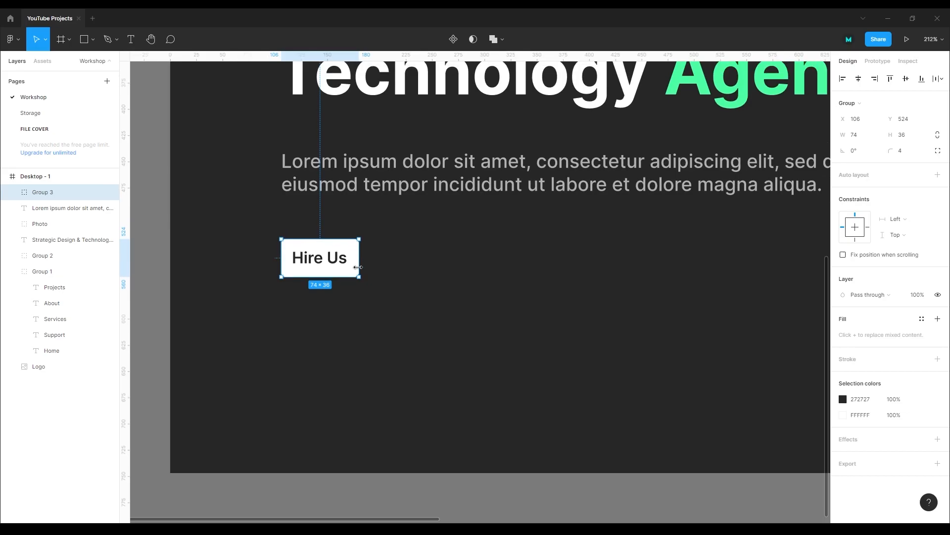
scroll(349, 262, "down", 5, "ctrl")
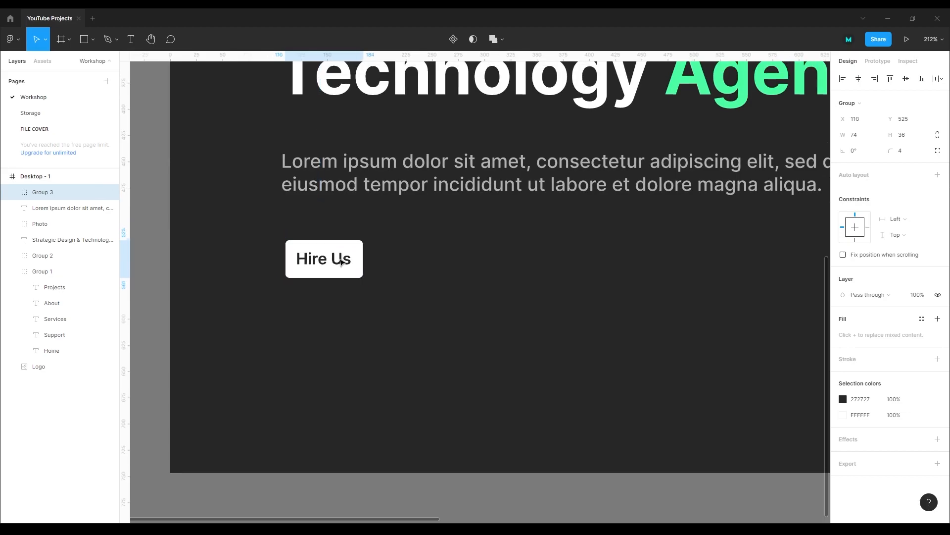
left_click(346, 342)
scroll(346, 342, "up", 1)
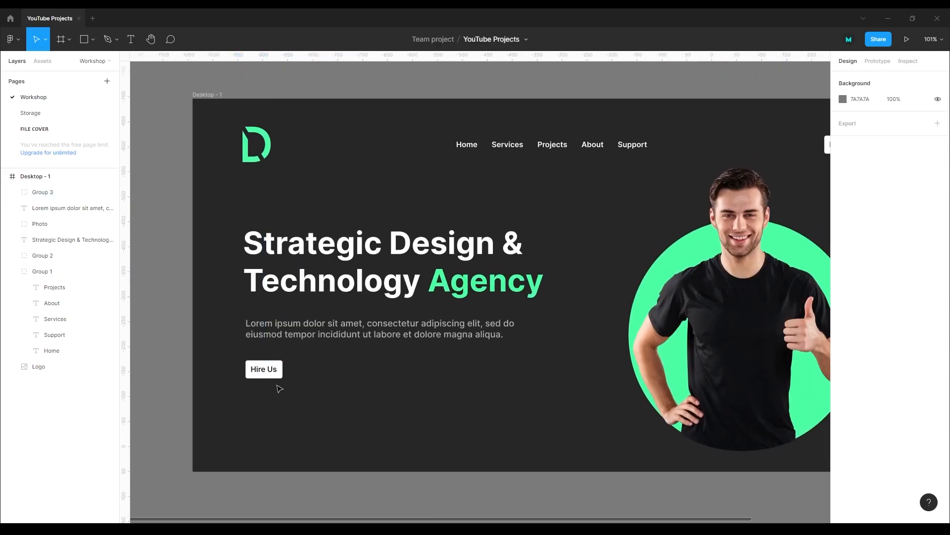
Enlarge the copied Hire Us button below the paragraph and increase its label's font size.
scroll(280, 388, "up", 2, "ctrl")
left_click(268, 375)
double_click(269, 374)
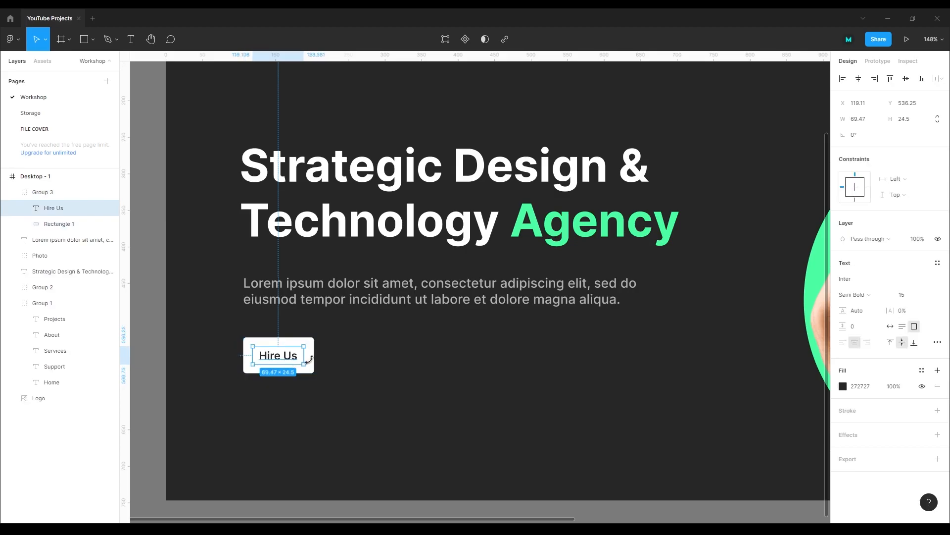
left_click(904, 294)
key("Up")
key("Up")
type("1")
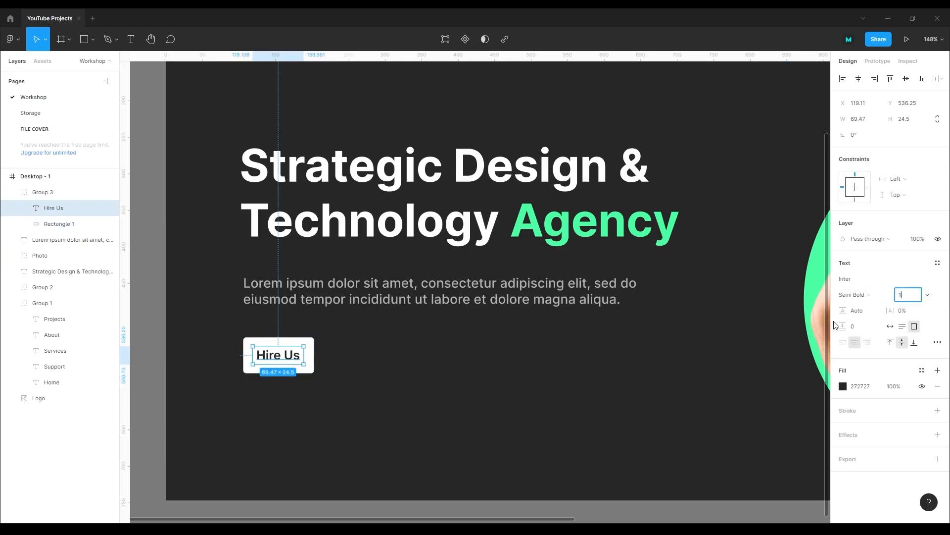
Align the copied button, the paragraph and the heading along their left edges.
left_click(313, 354, "shift")
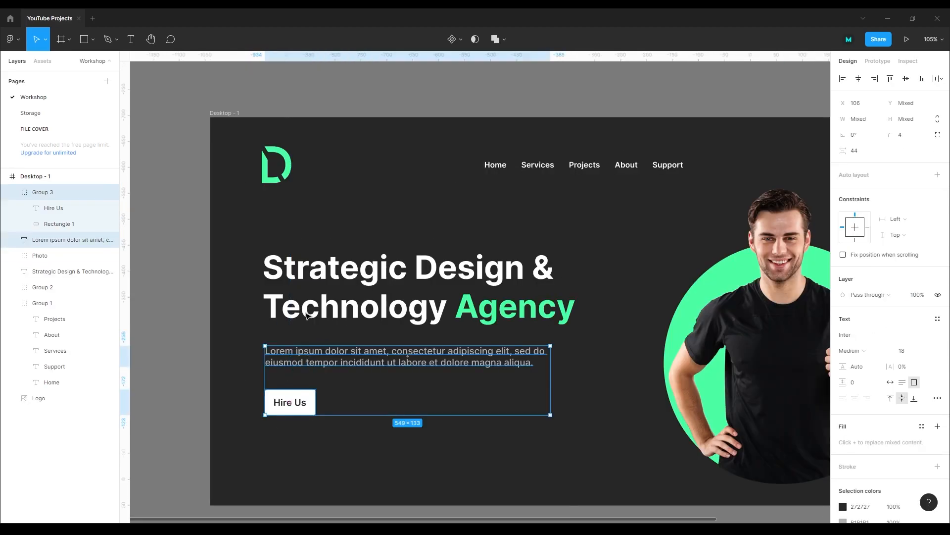
left_click(312, 314, "shift")
left_click(570, 408)
left_click(844, 80)
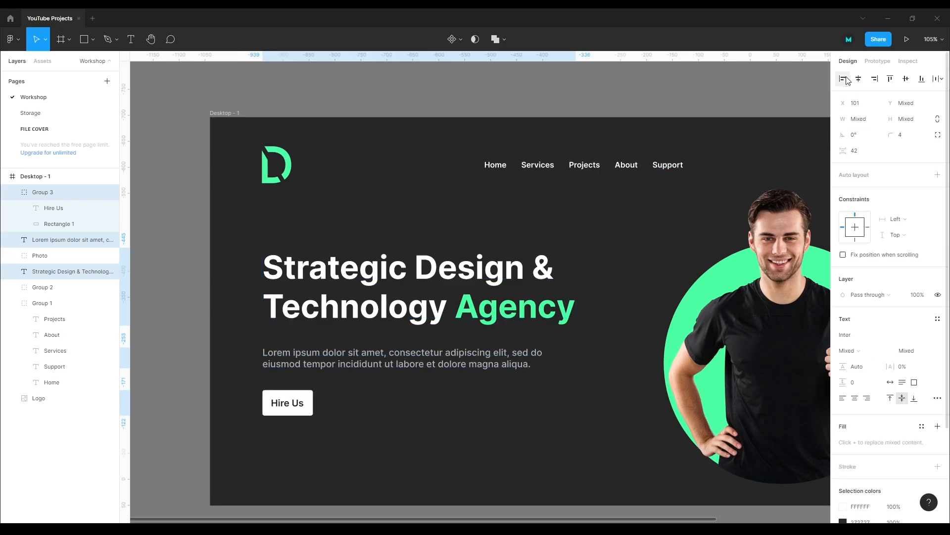
left_click_drag(523, 435, 487, 440)
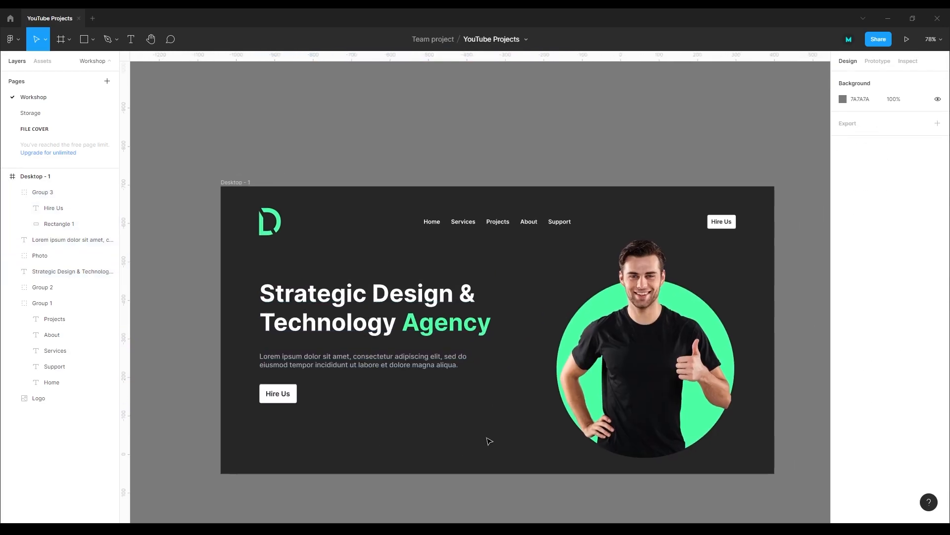
scroll(486, 439, "up", 1)
left_click_drag(460, 409, 508, 415)
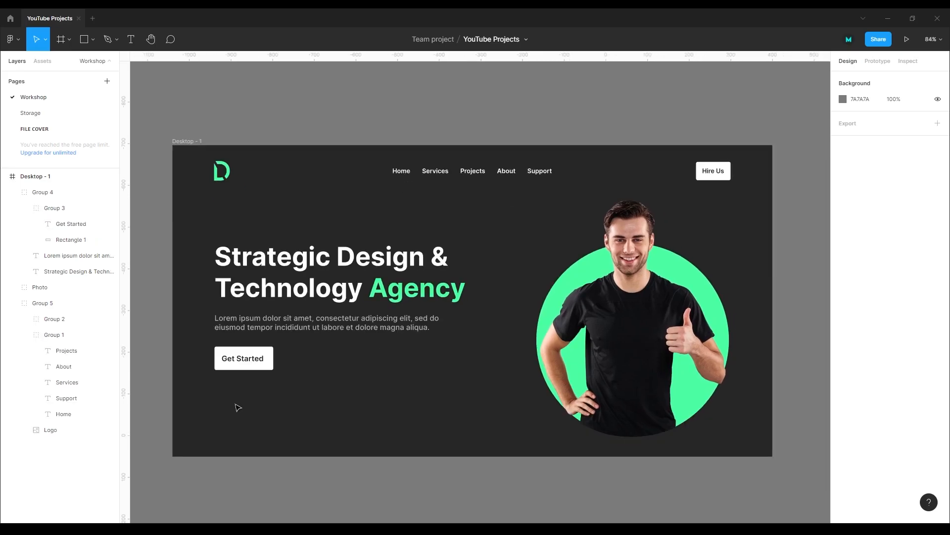
scroll(238, 407, "right", 1)
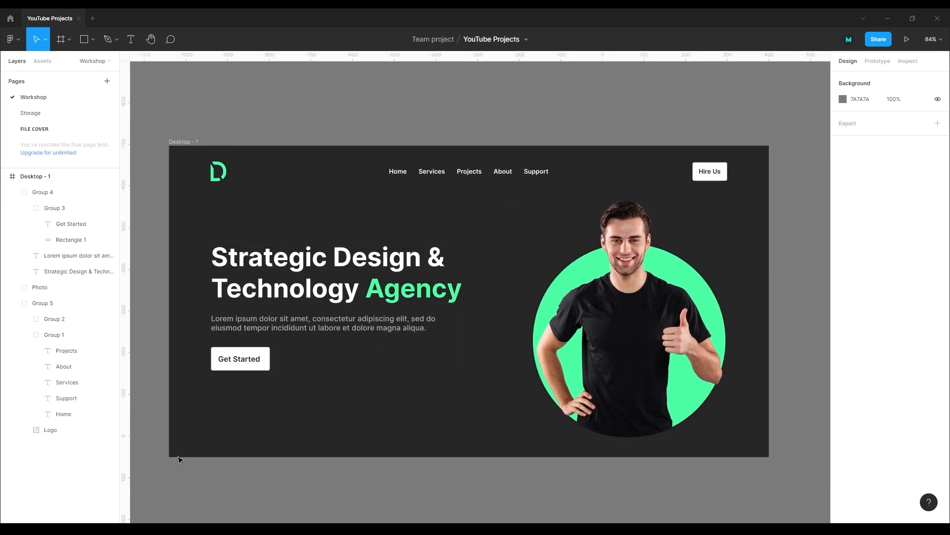
Draw a closed Pen shape of about 1441 × 746, curving from the frame's lower-left to upper-right corner and closing through the lower-right corner.
key("p")
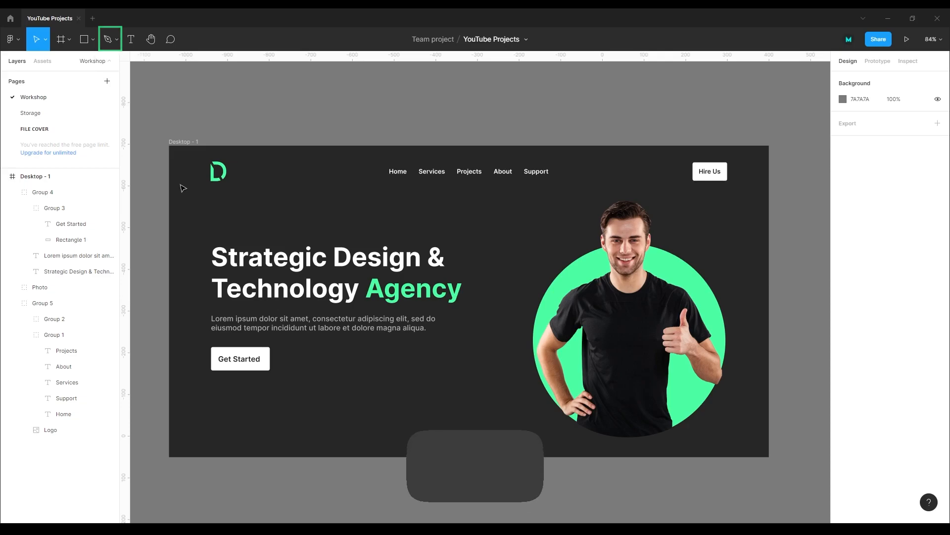
left_click(169, 457)
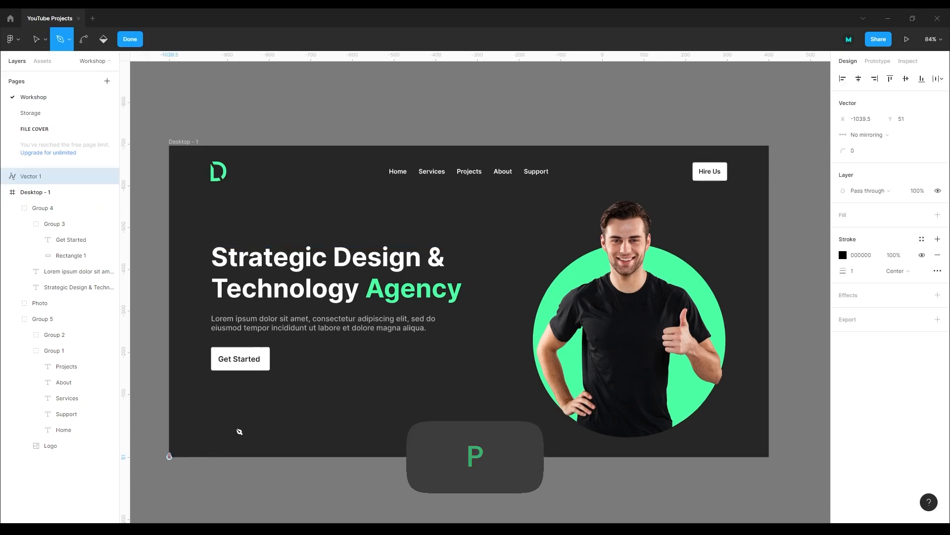
left_click_drag(447, 313, 636, 312)
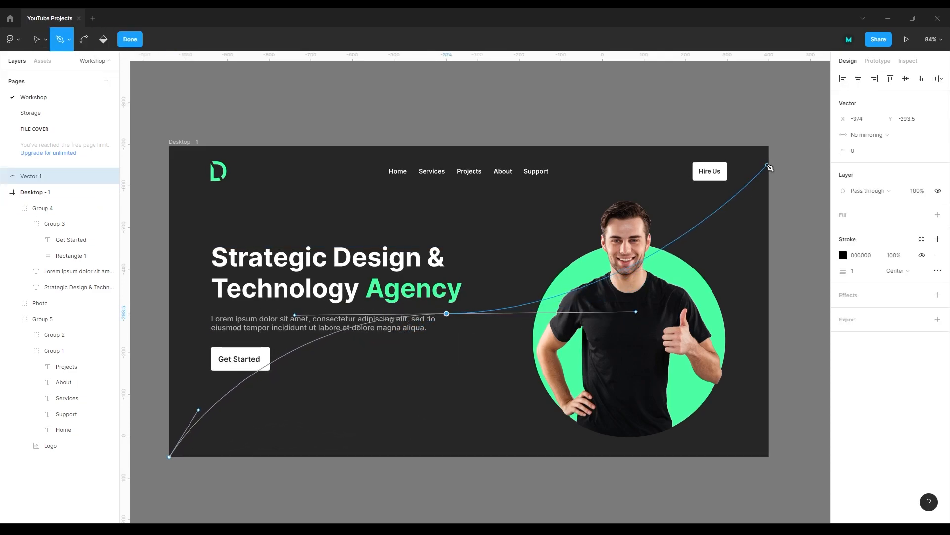
left_click_drag(770, 146, 769, 94)
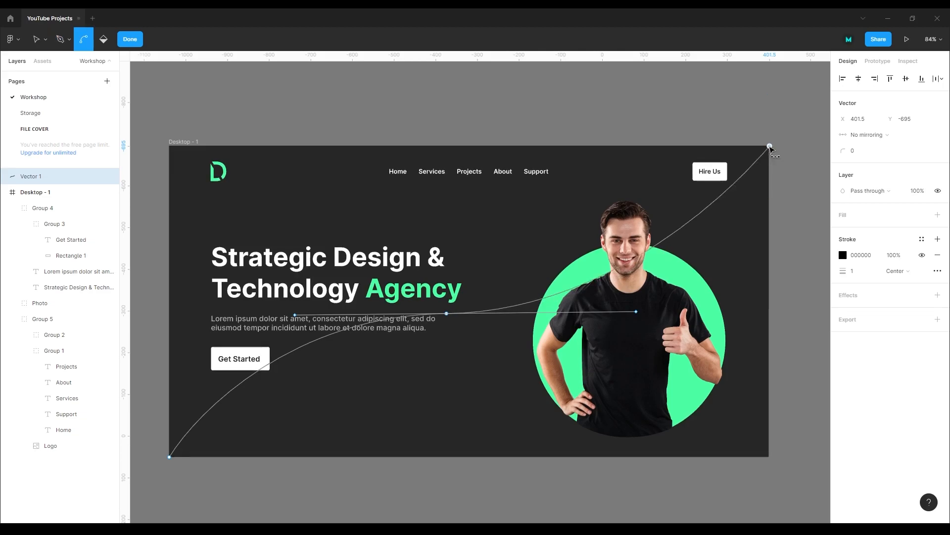
left_click(769, 146)
left_click(769, 457)
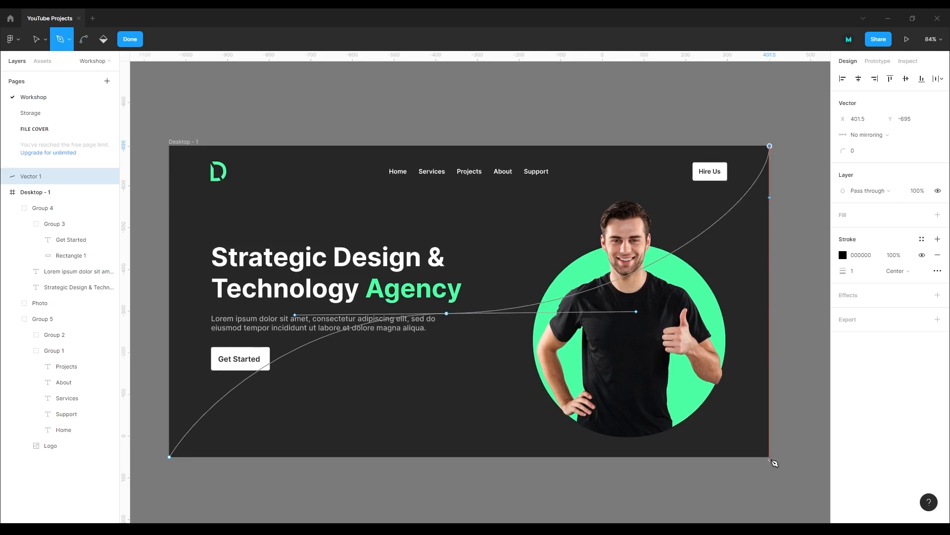
left_click(170, 456)
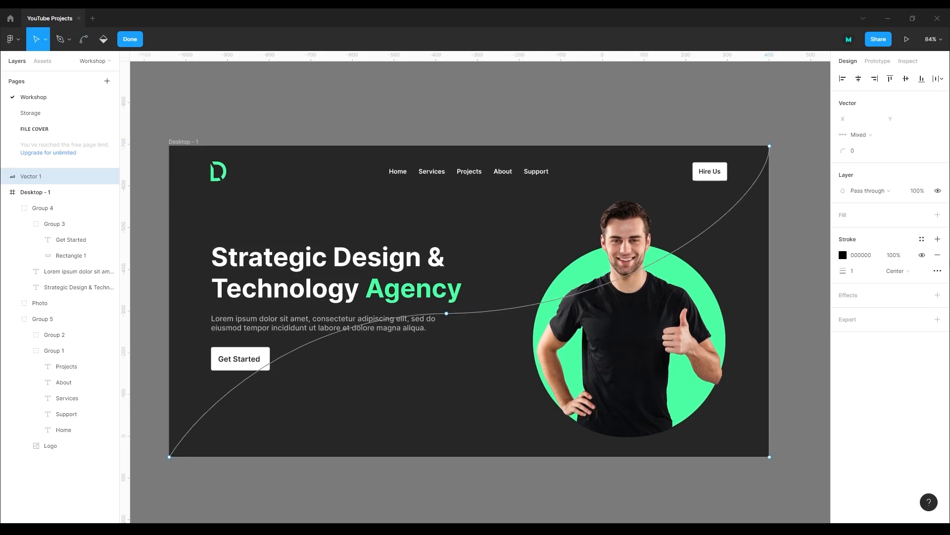
Remove the wave shape's stroke and give it a solid fill of 242222.
left_click(938, 255)
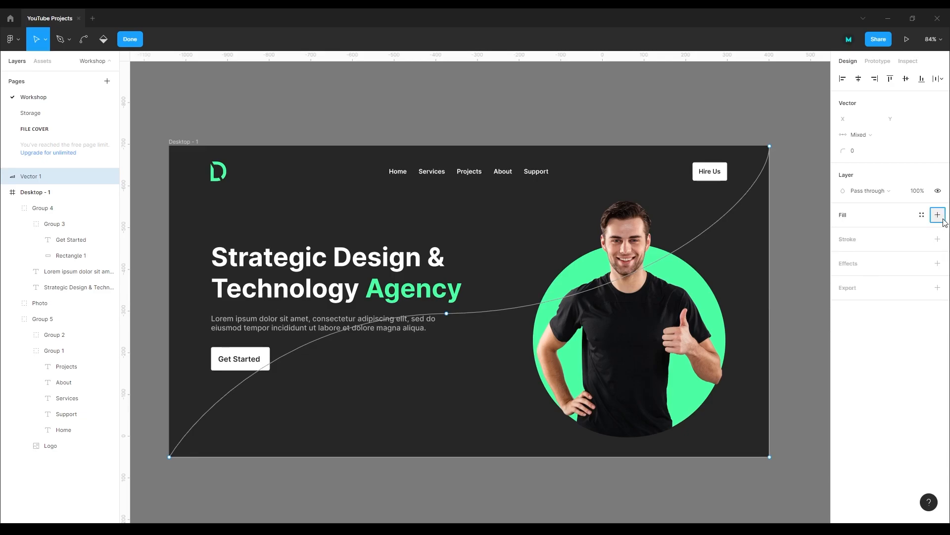
left_click(938, 215)
key("Escape")
left_click(841, 217)
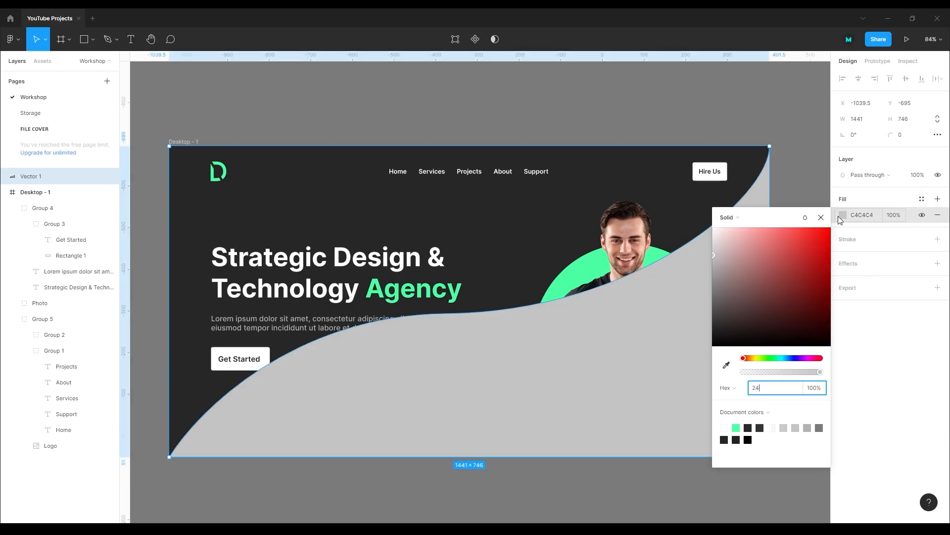
type("242222")
key("Return")
left_click(821, 217)
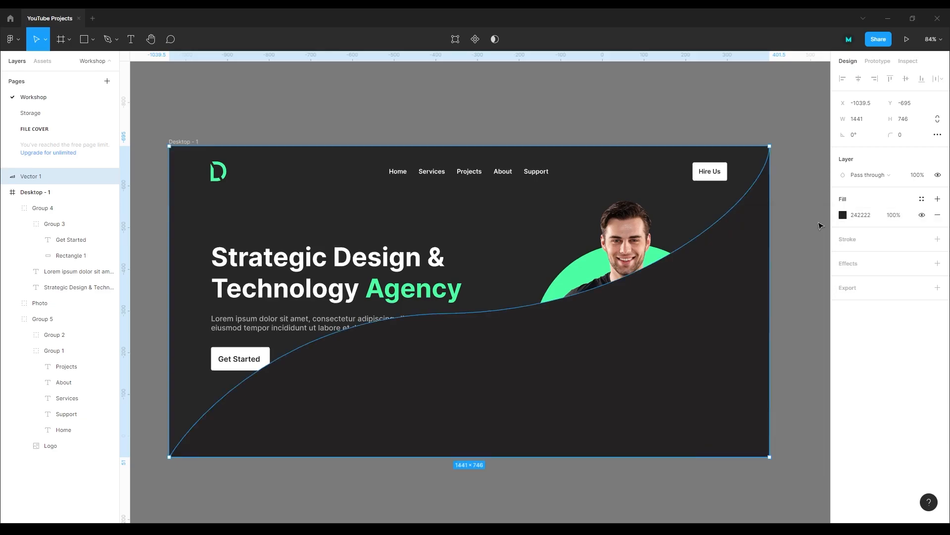
Move the wave shape into the desktop frame, behind all of its other layers.
scroll(505, 292, "up", 5)
scroll(505, 291, "down", 6)
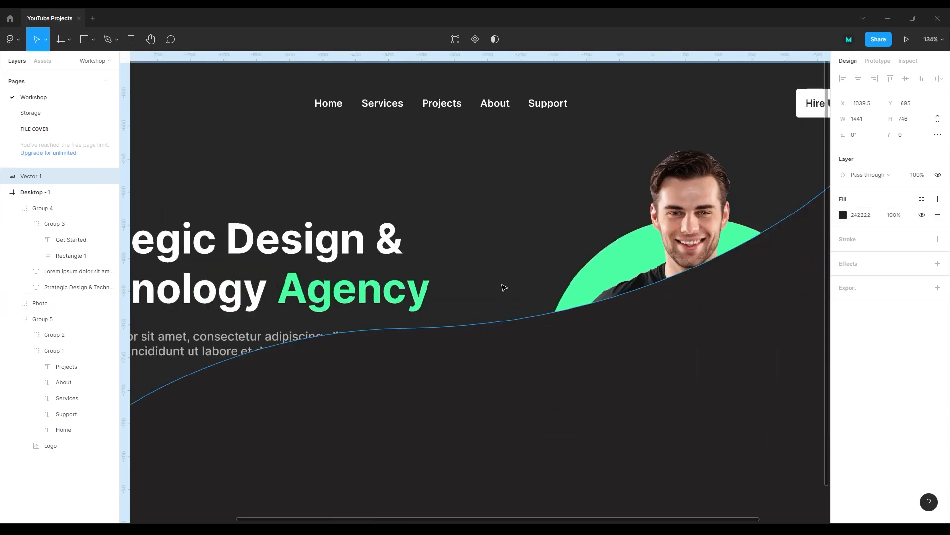
scroll(541, 273, "up", 5)
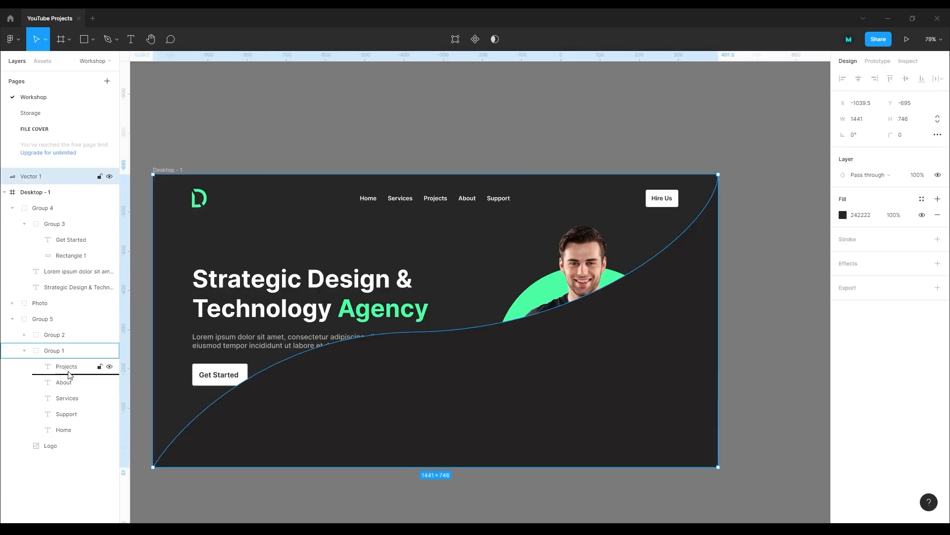
left_click_drag(70, 374, 64, 441)
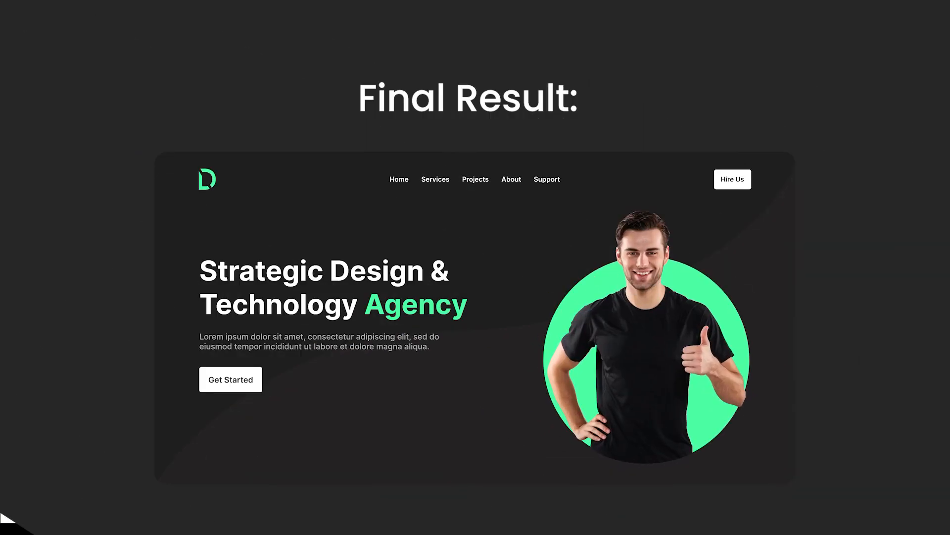